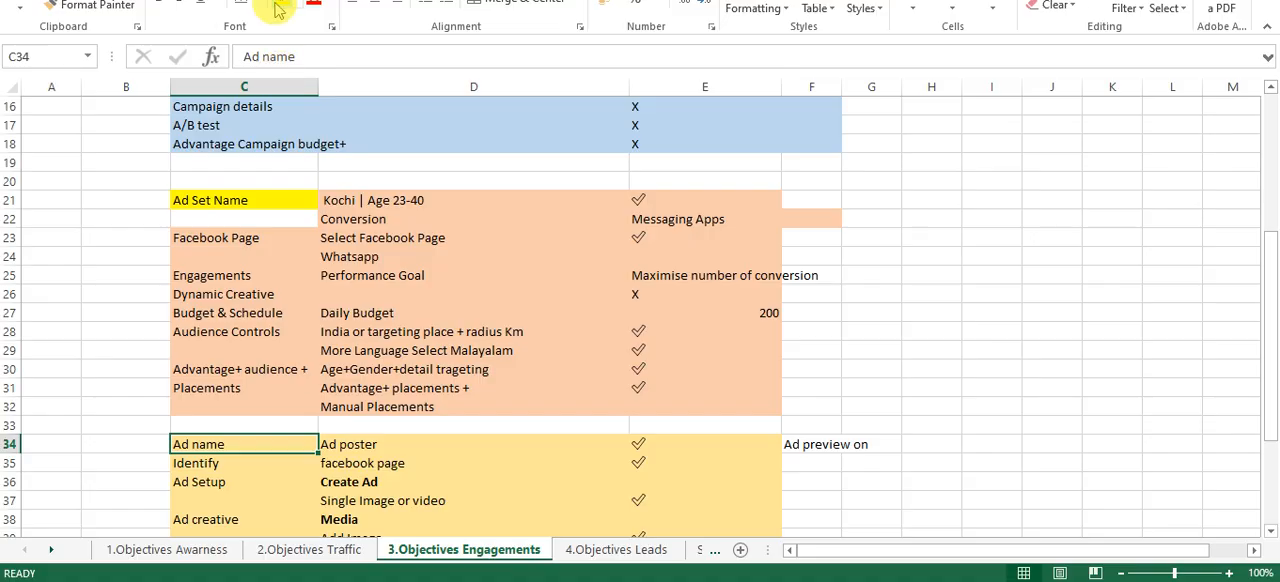
Review the campaign, ad set and ad sections of the engagement objectives checklist
scroll(557, 442, down, 3)
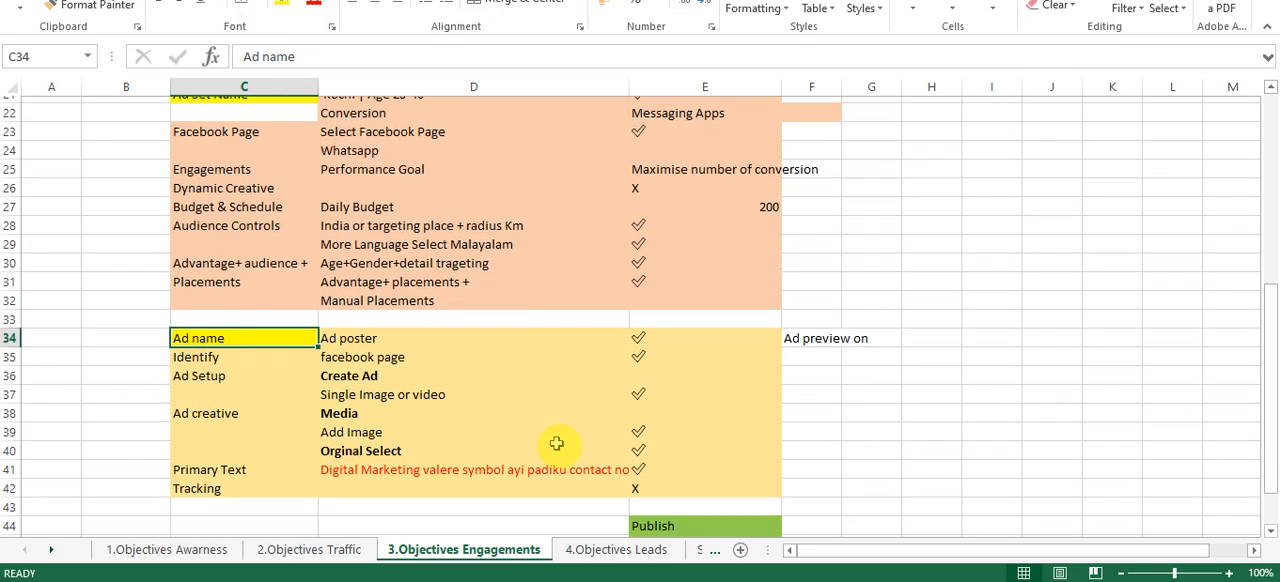
scroll(560, 442, up, 4)
scroll(554, 443, down, 1)
scroll(553, 443, down, 2)
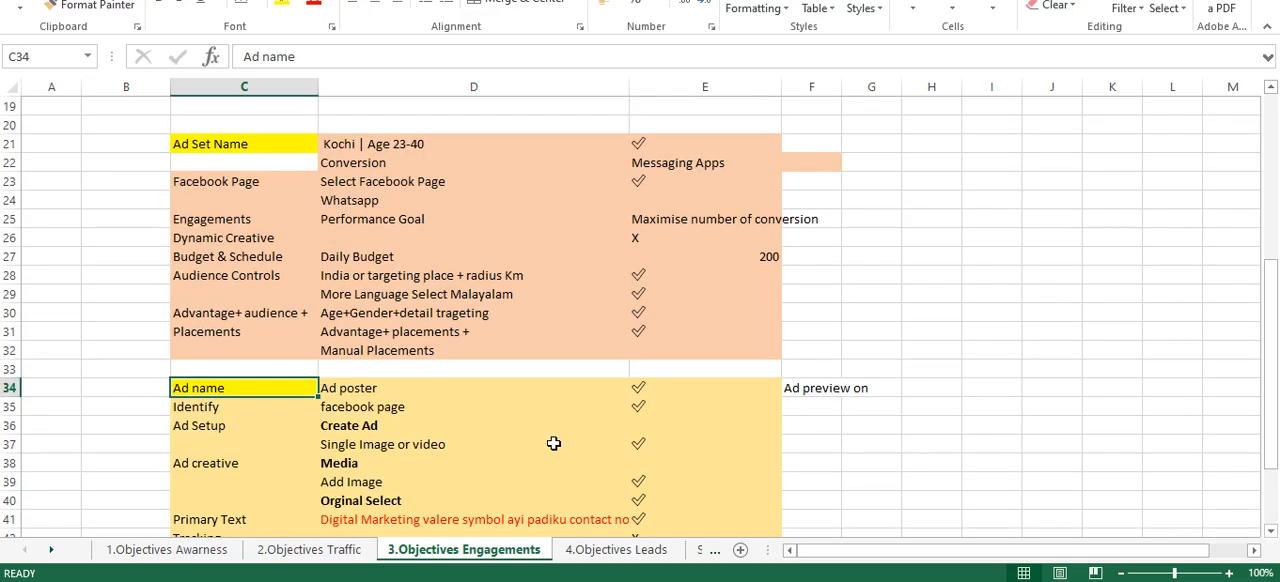
scroll(553, 443, up, 3)
scroll(553, 443, down, 1)
scroll(553, 443, up, 1)
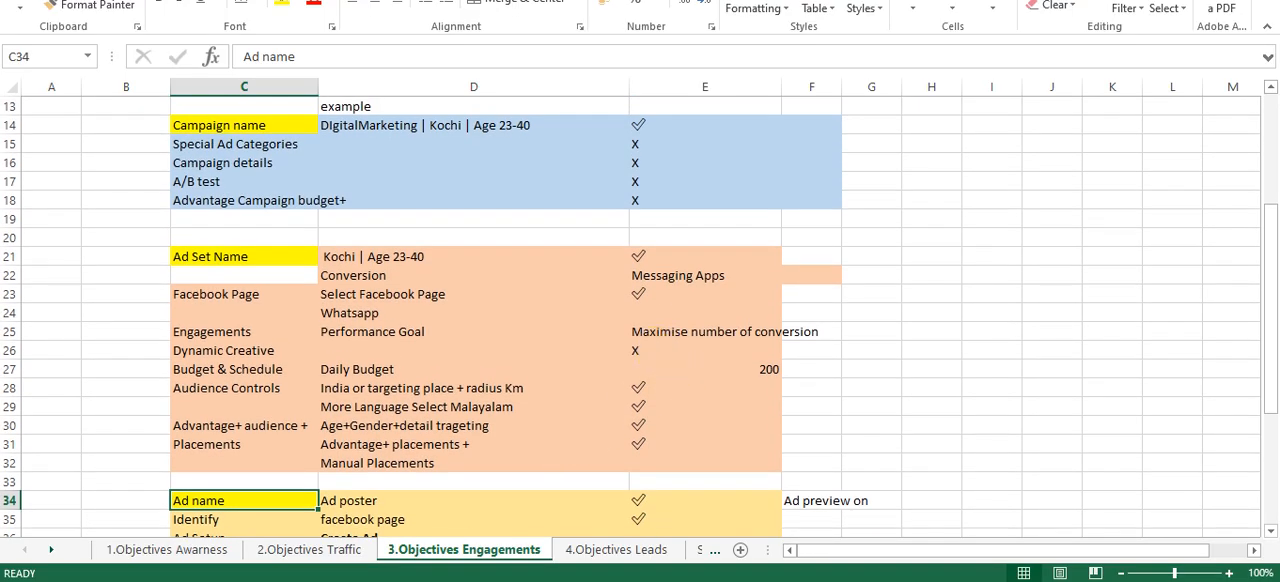
Switch to Meta Ads Manager, clear the ad selection, and create a new Auction campaign with the Engagement objective and manual setup
click(752, 495)
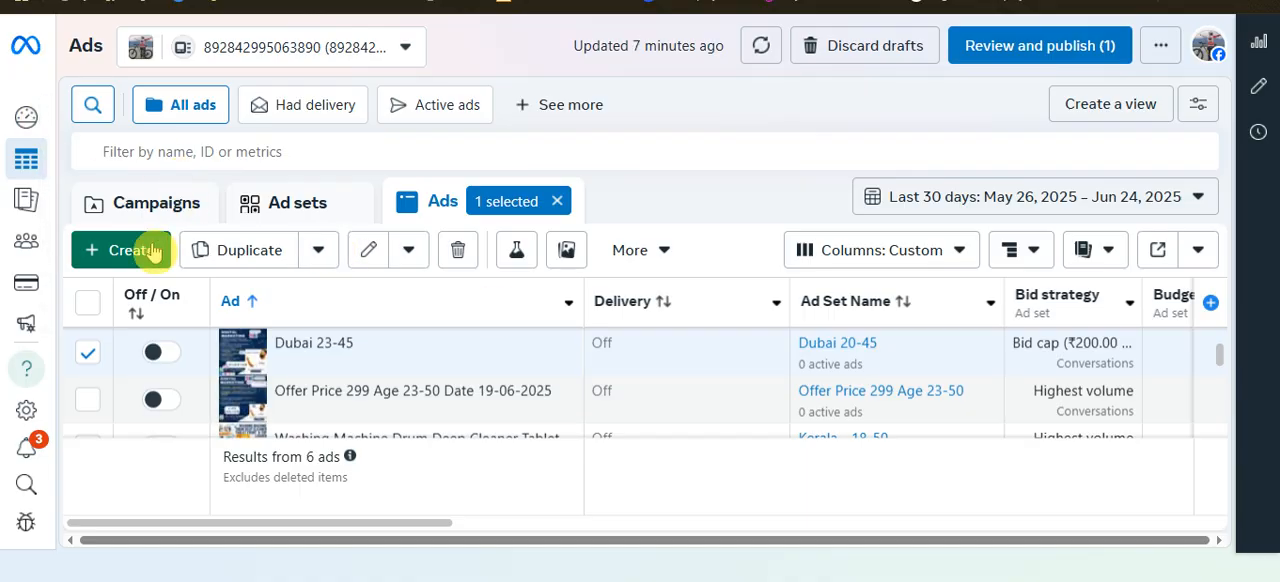
click(557, 201)
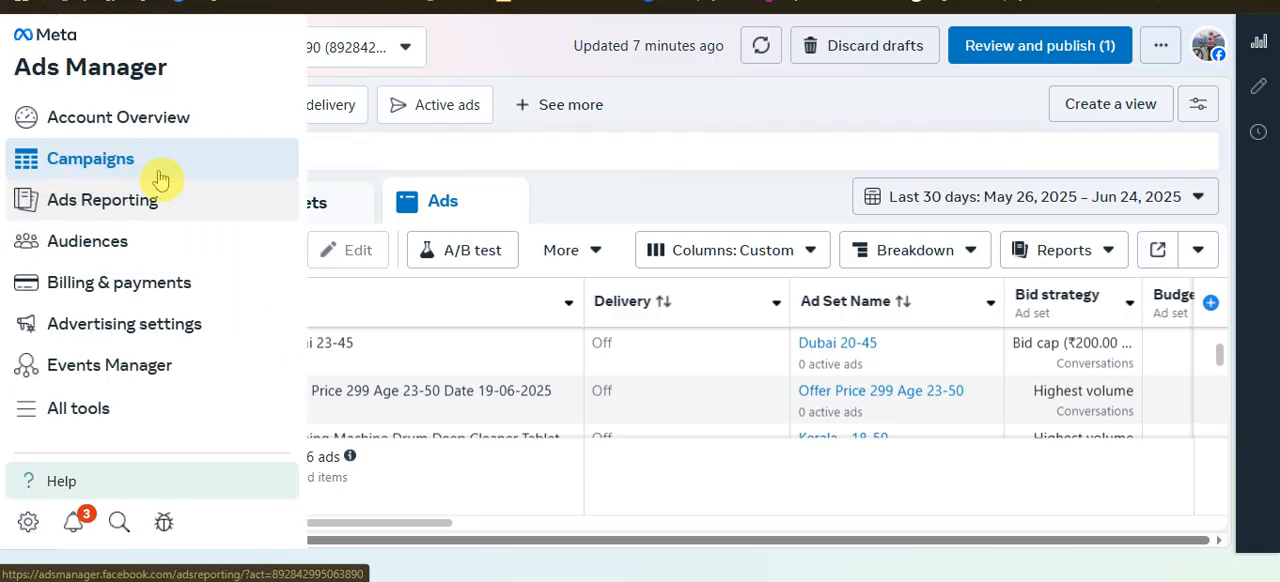
click(128, 250)
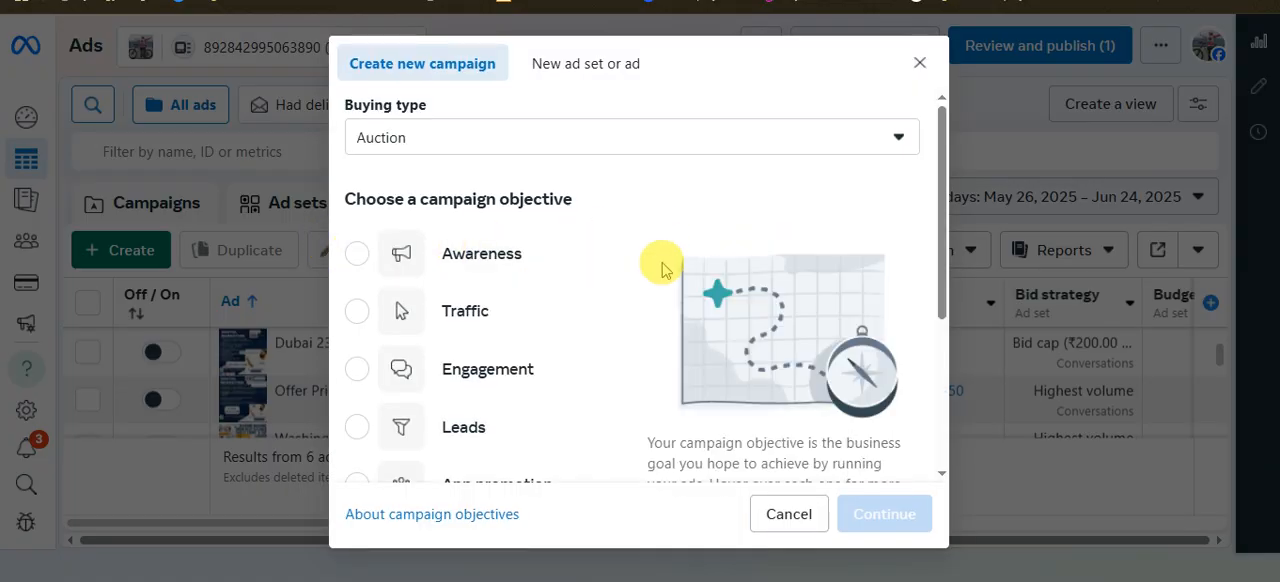
click(358, 370)
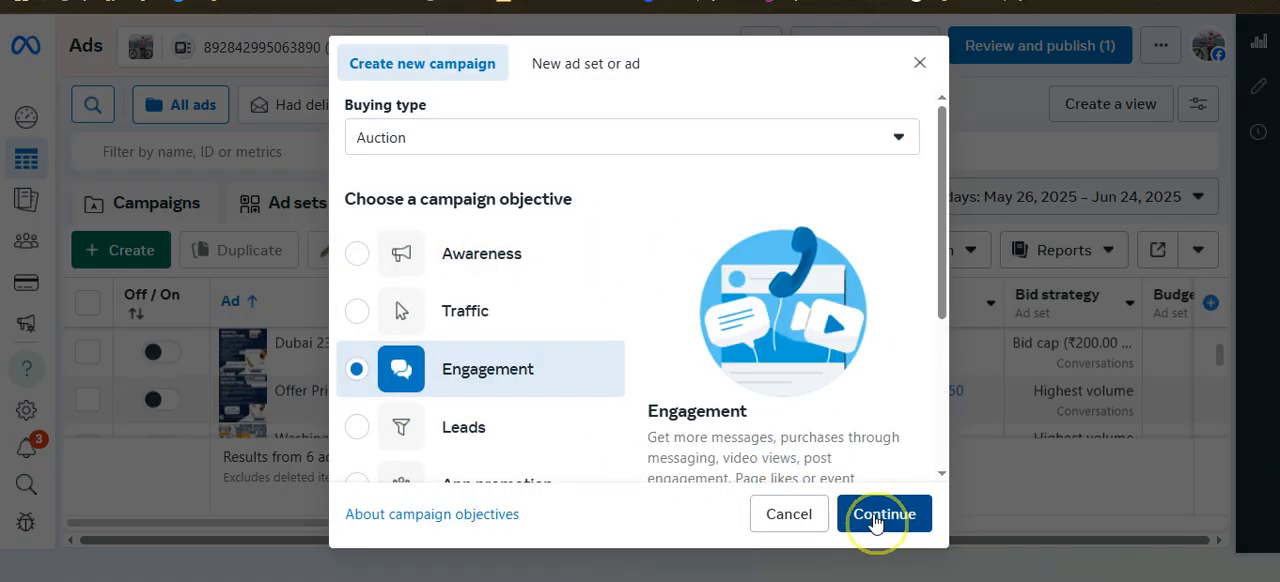
click(880, 516)
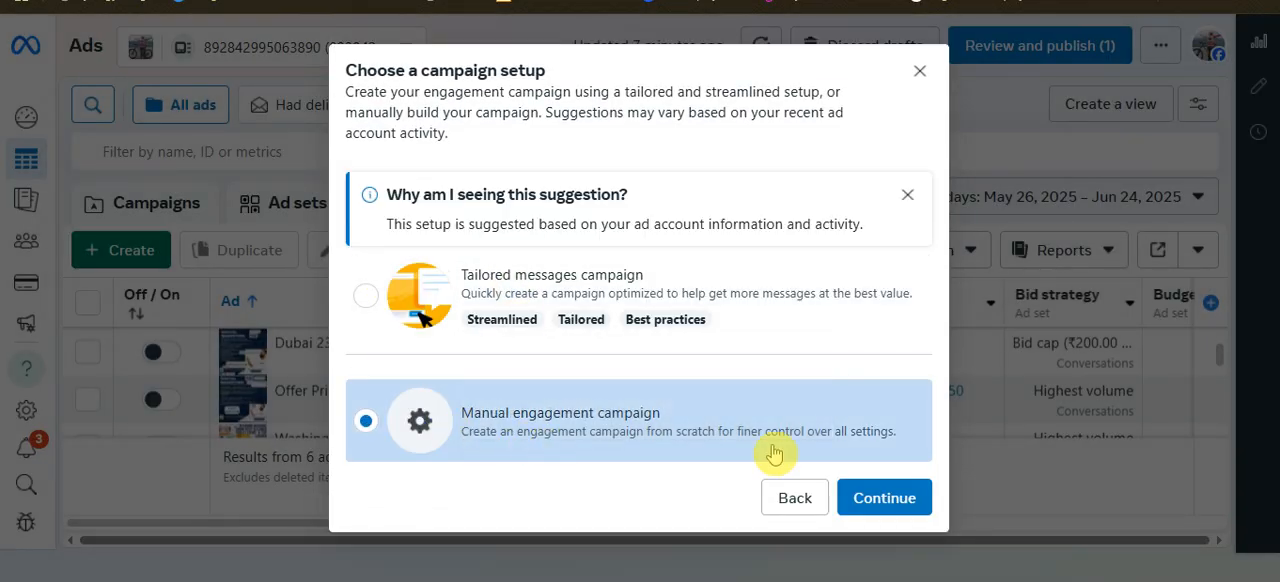
click(877, 497)
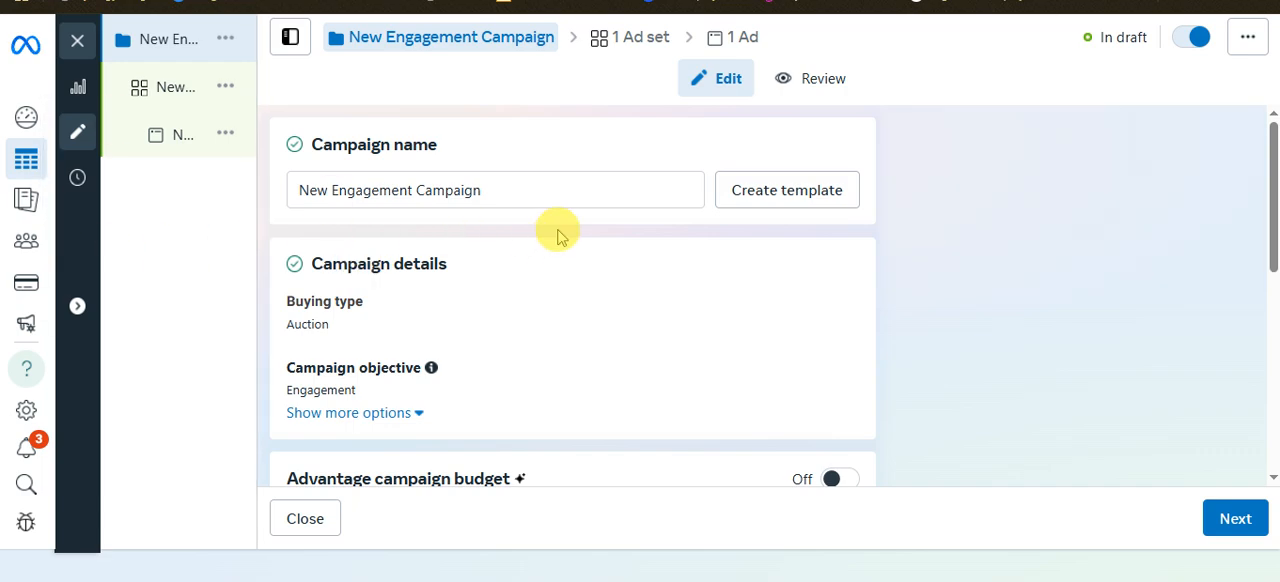
Check the example campaign name and ad set name in the Excel checklist, returning to the campaign form in Ads Manager
click(486, 191)
key(alt+Tab)
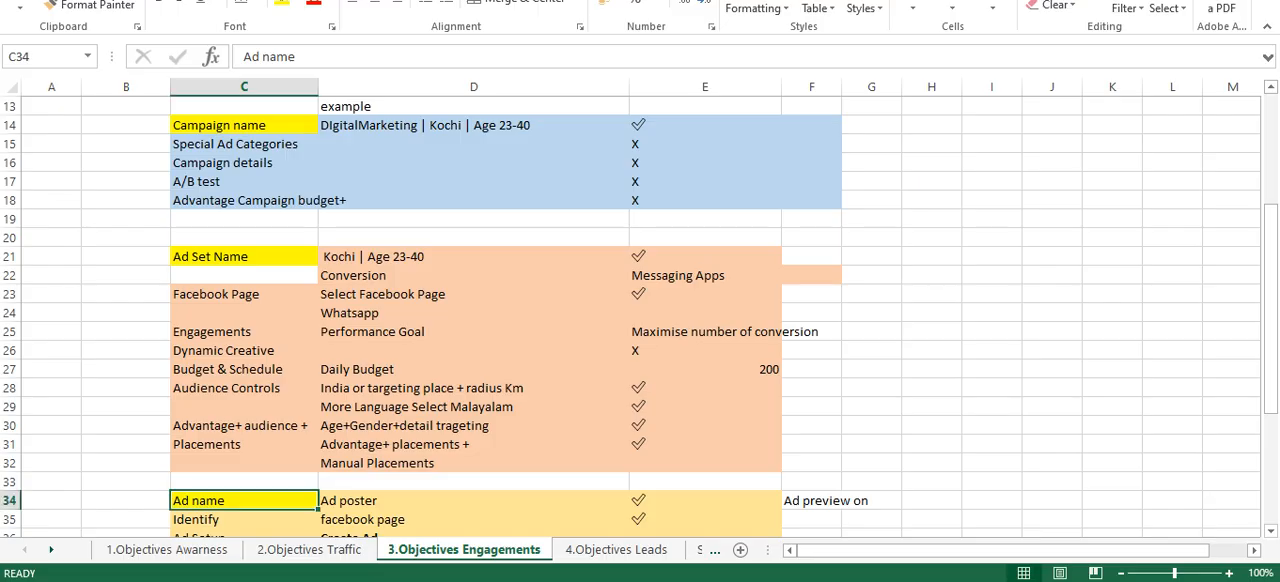
click(385, 258)
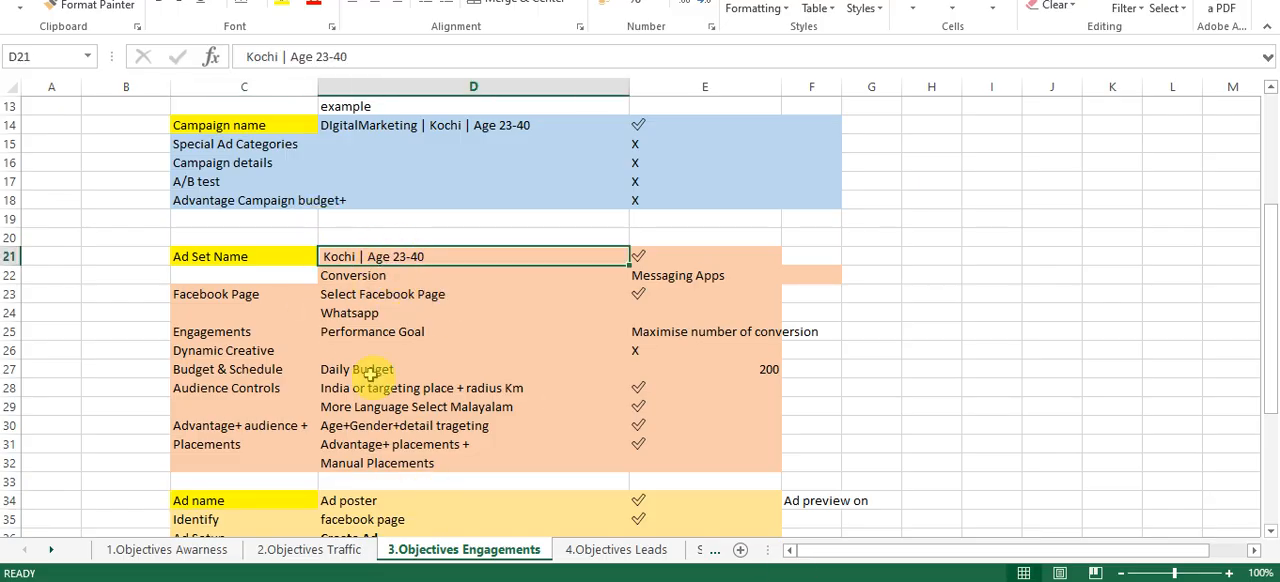
click(408, 125)
key(alt+Tab)
Name the campaign xxxx, leave its other settings at their defaults, and continue to the ad set
scroll(626, 374, down, 5)
scroll(560, 280, up, 5)
drag(505, 197, 300, 189)
text(xxxx)
click(1083, 300)
scroll(697, 325, down, 5)
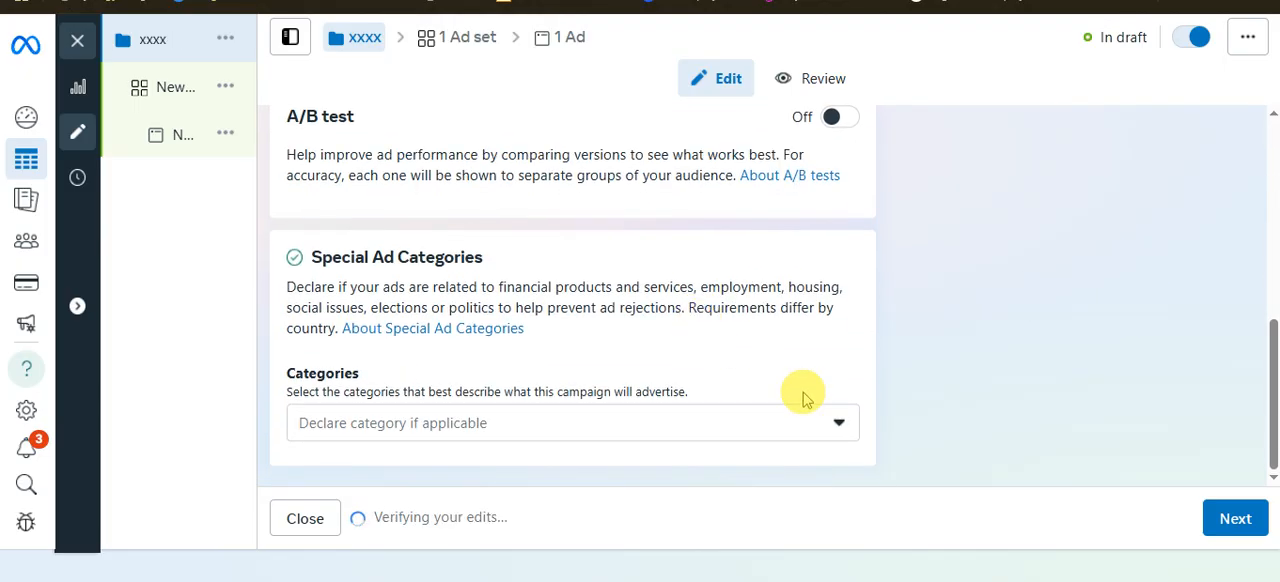
click(1235, 518)
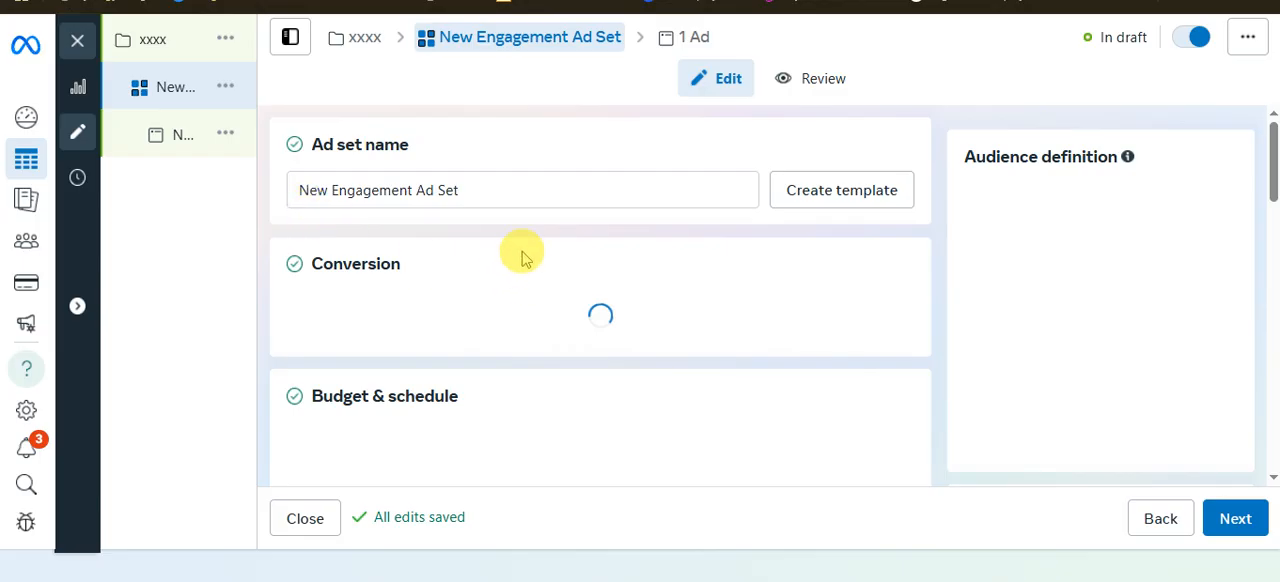
Rename the ad set "Kochi | Age 23-40" using the Ad Set Name example copied from the Excel checklist
click(497, 189)
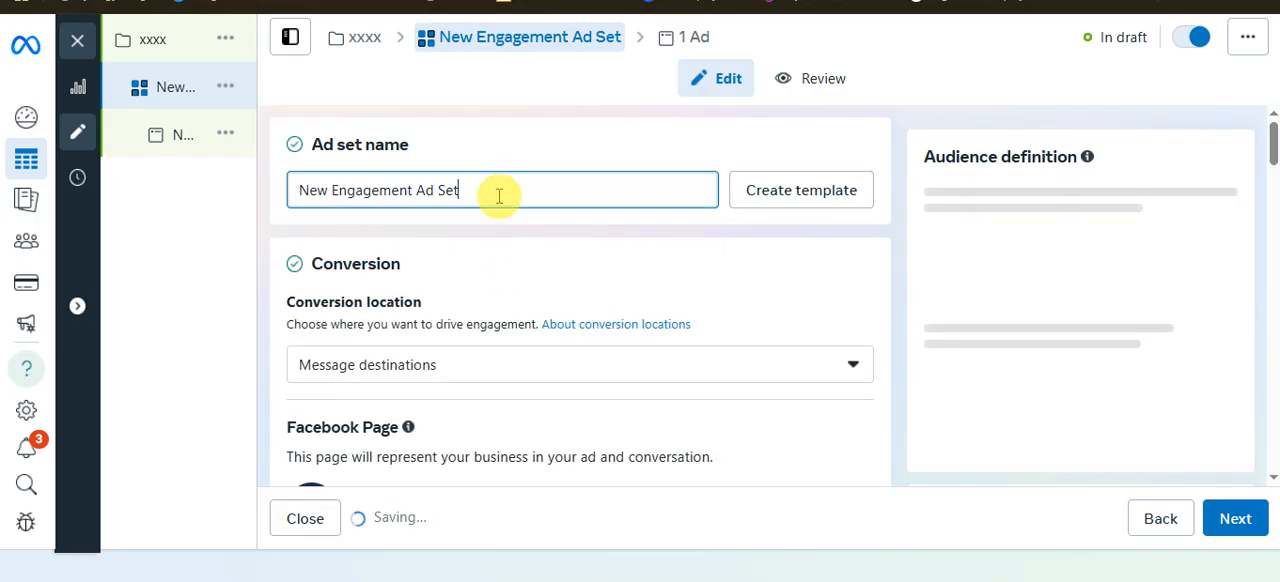
drag(498, 197, 286, 203)
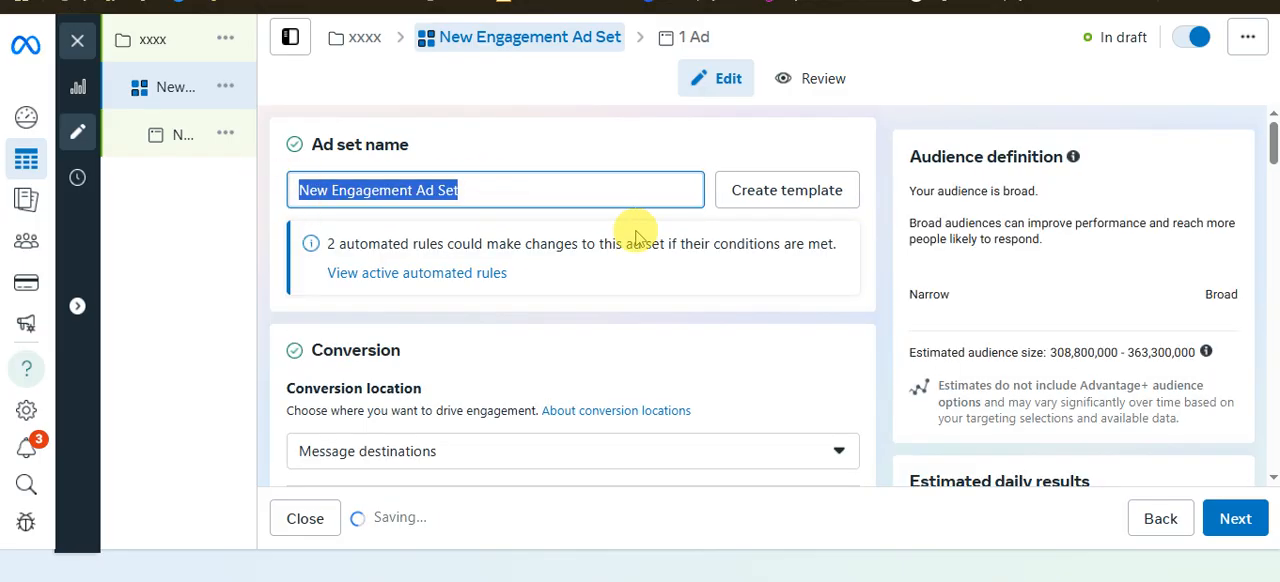
key(alt+Tab)
click(368, 256)
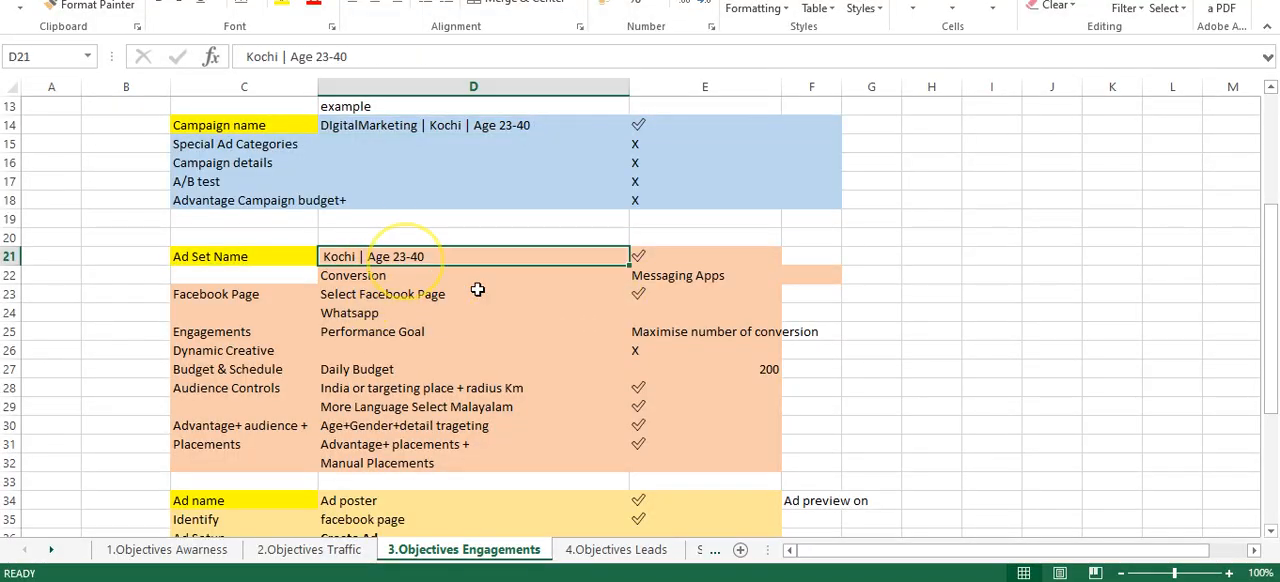
key(ctrl+c)
key(alt+Tab)
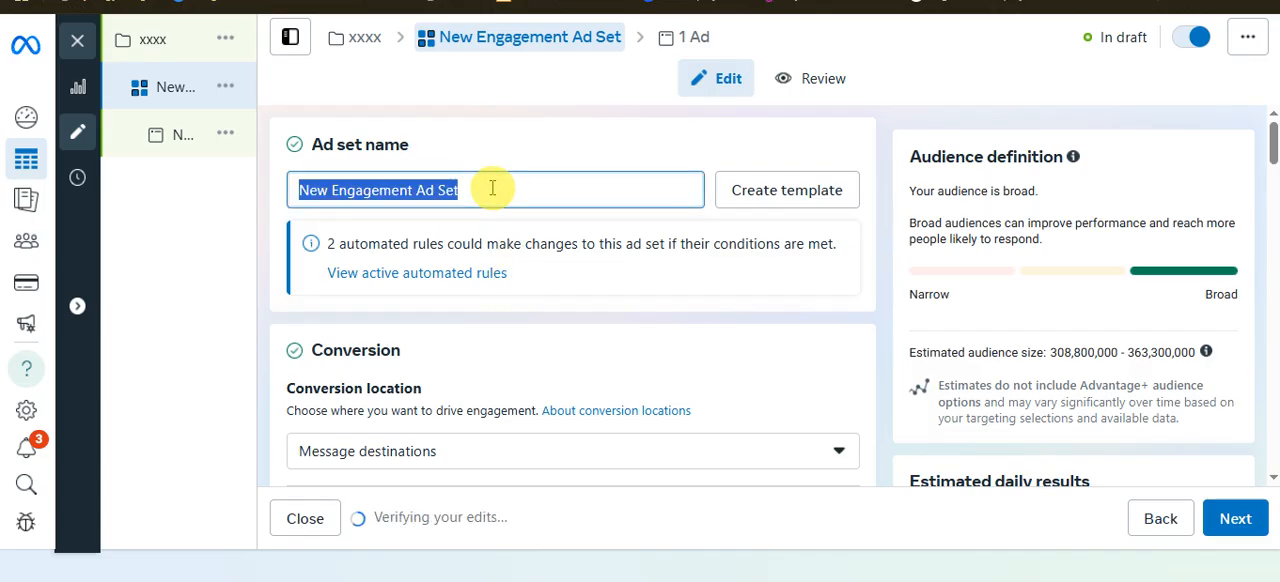
key(ctrl+v)
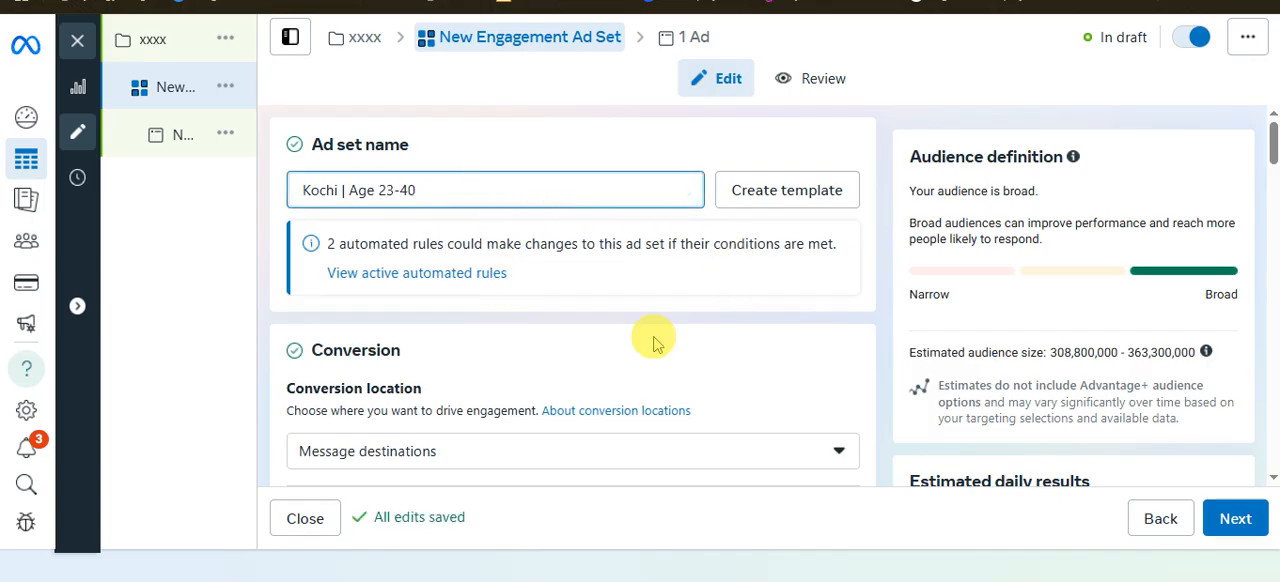
Choose Message destinations as the ad set's conversion location
scroll(646, 403, down, 2)
scroll(574, 337, up, 1)
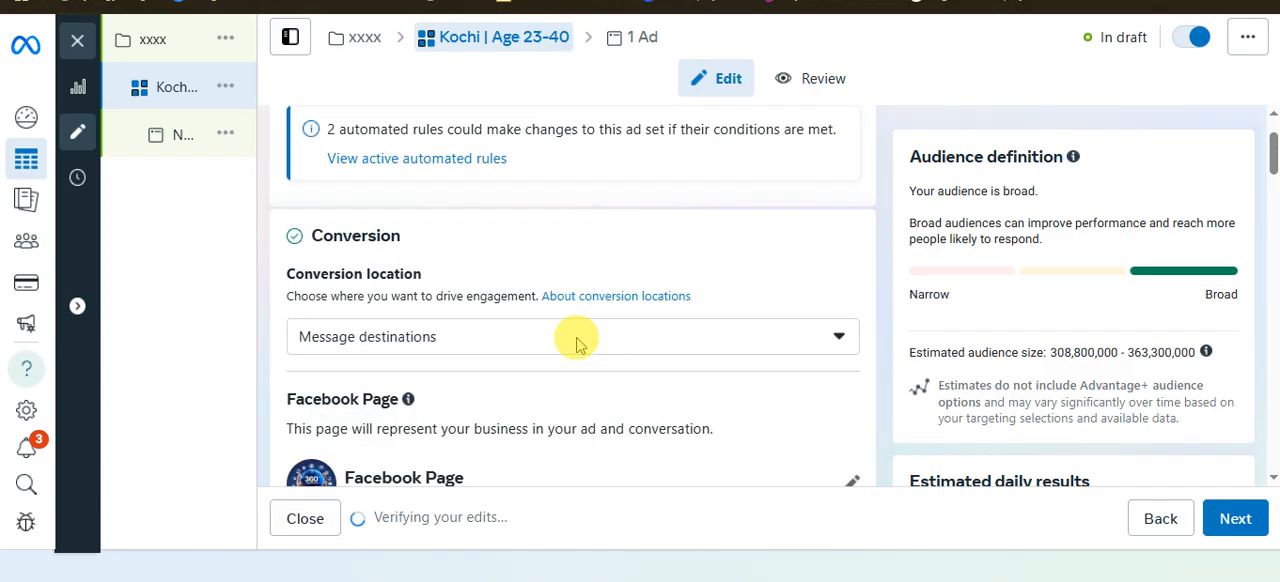
click(728, 372)
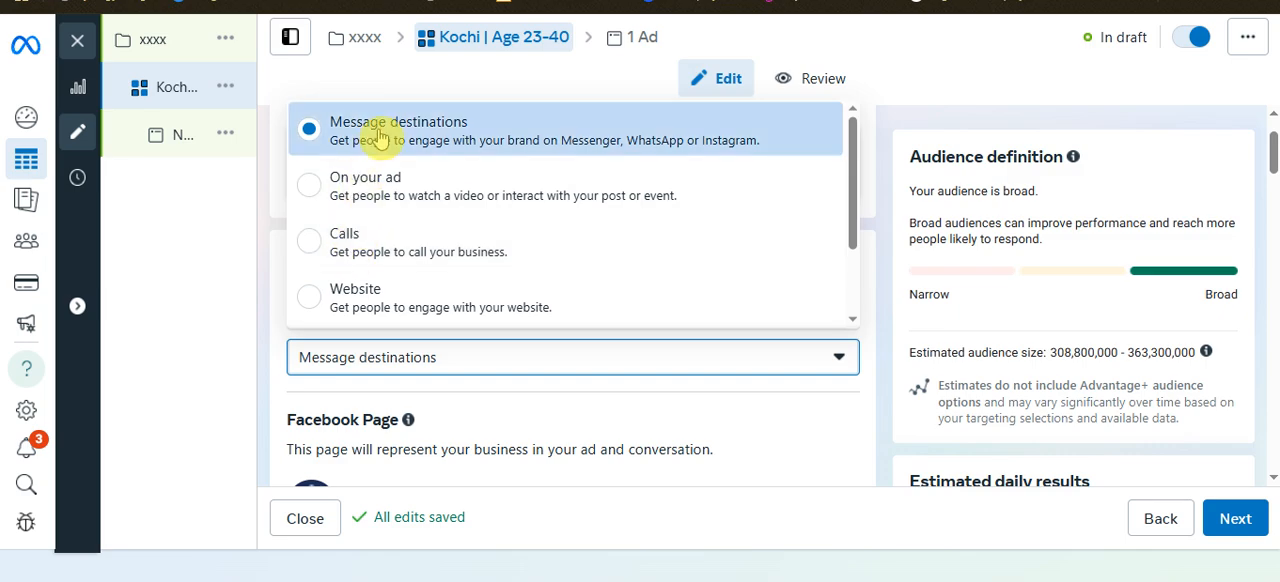
click(546, 141)
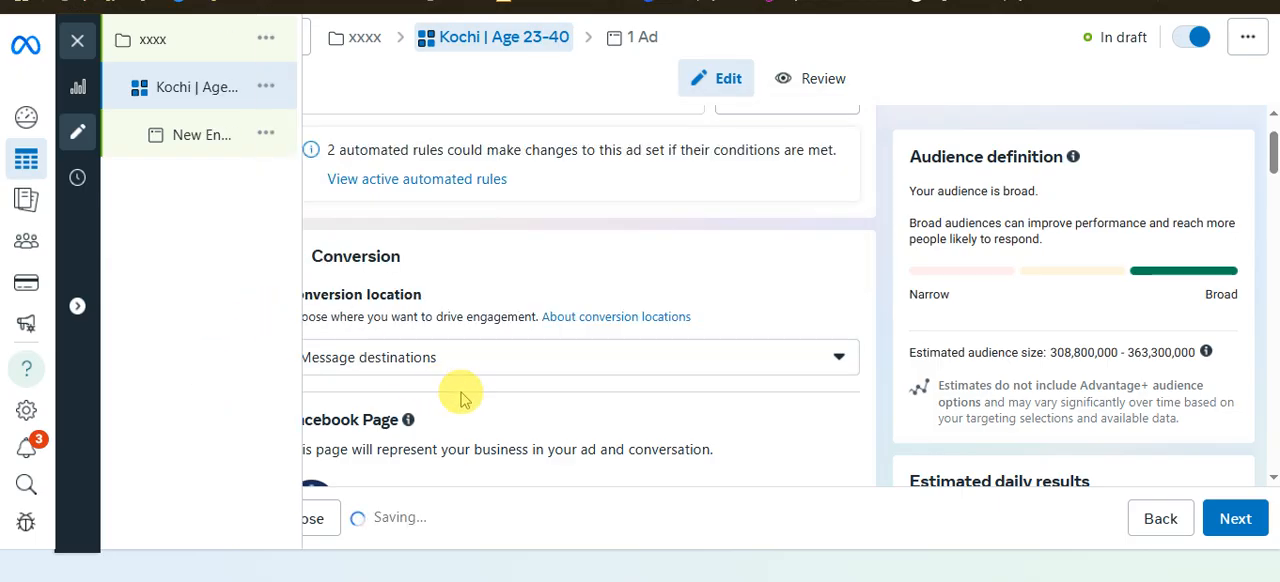
Deselect Messenger and Instagram in the message destinations, keeping only WhatsApp selected
scroll(750, 380, down, 3)
scroll(490, 330, down, 2)
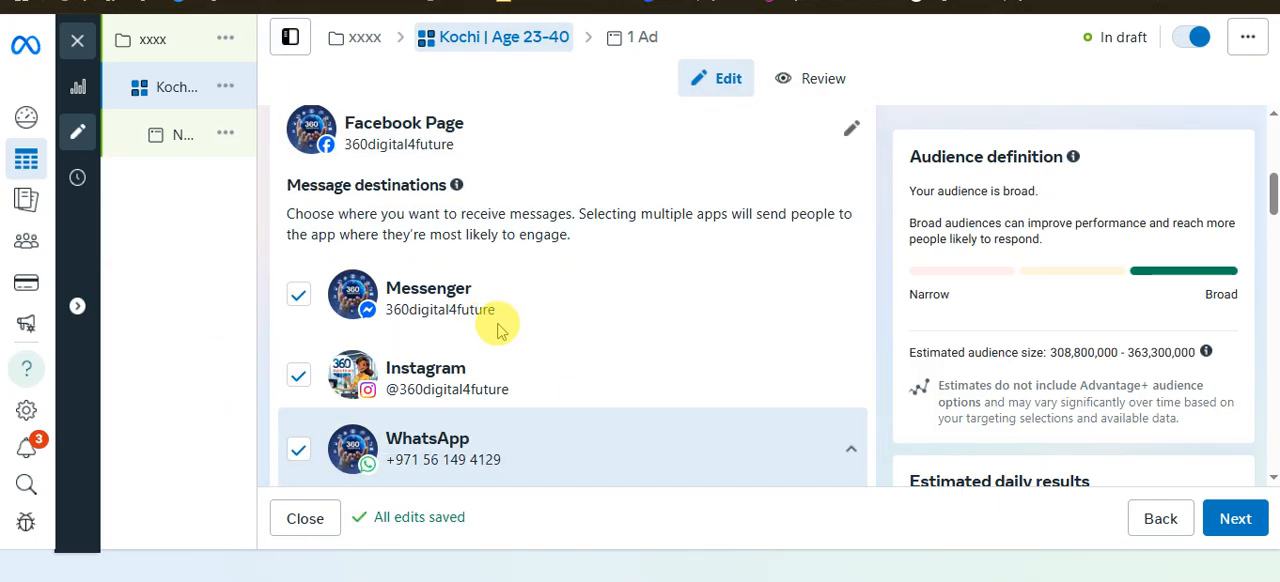
scroll(531, 365, down, 2)
scroll(531, 363, up, 2)
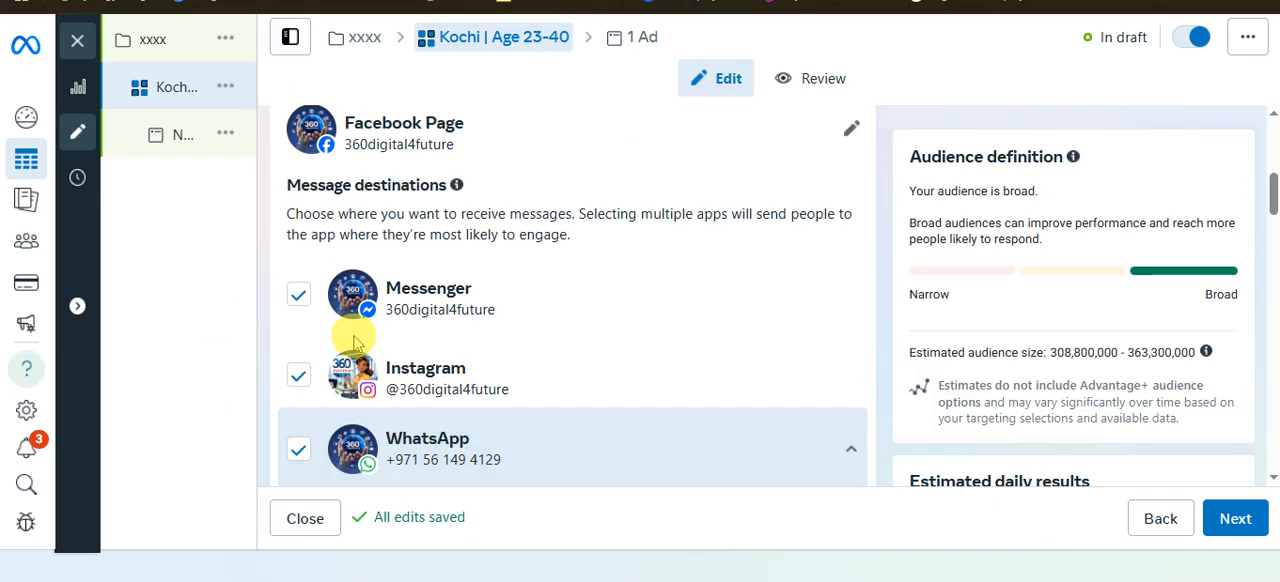
click(300, 378)
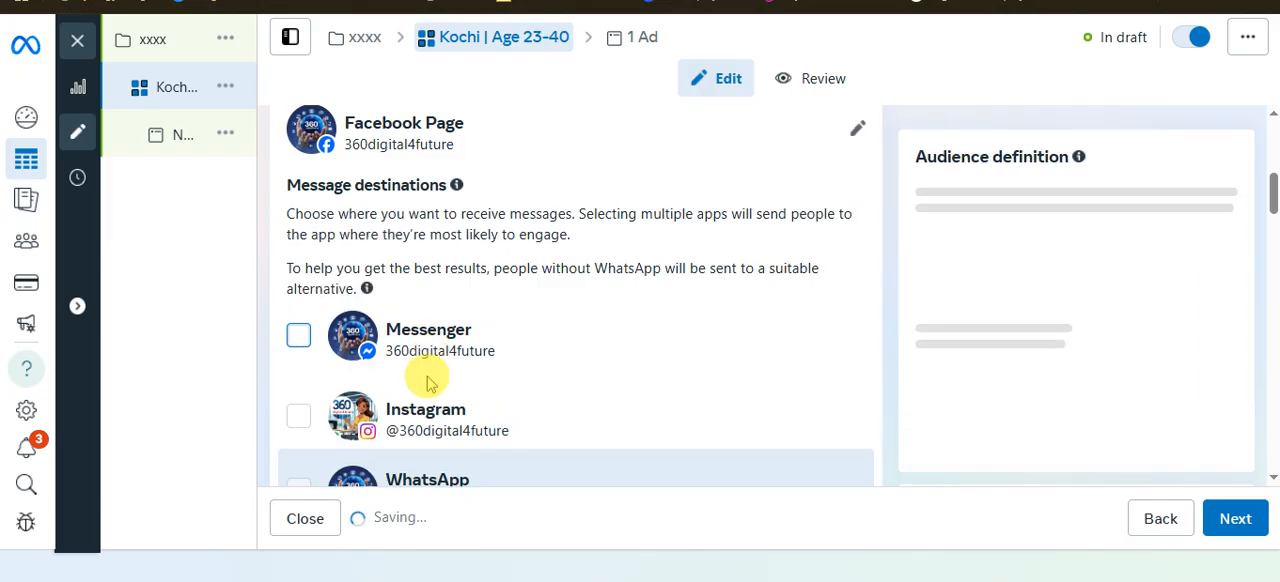
scroll(293, 438, down, 1)
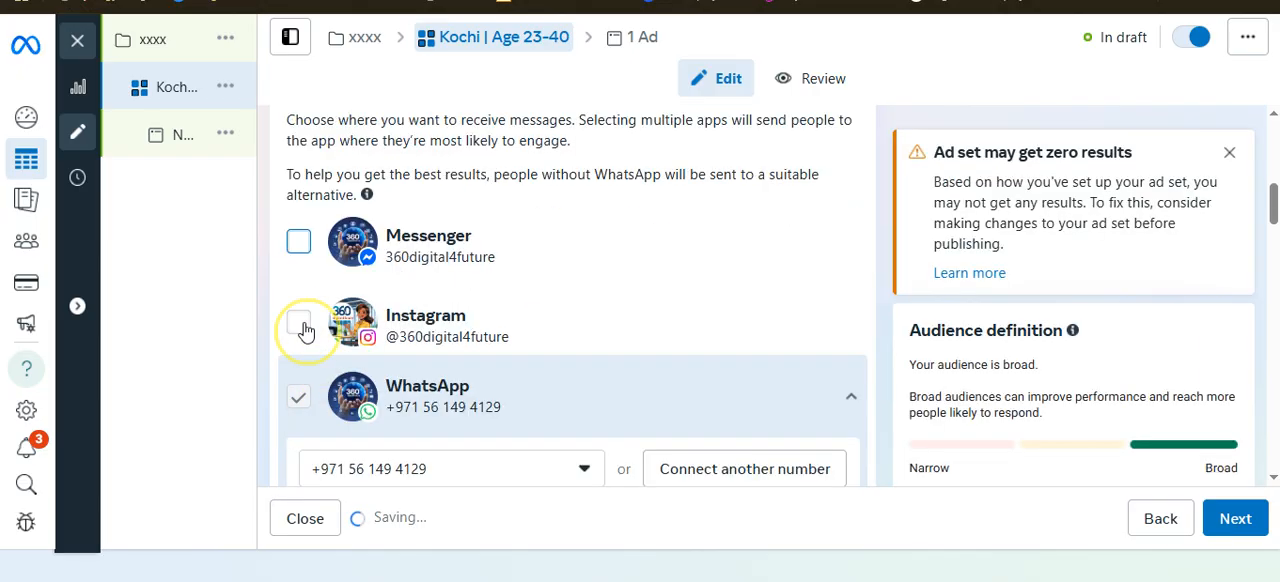
click(300, 326)
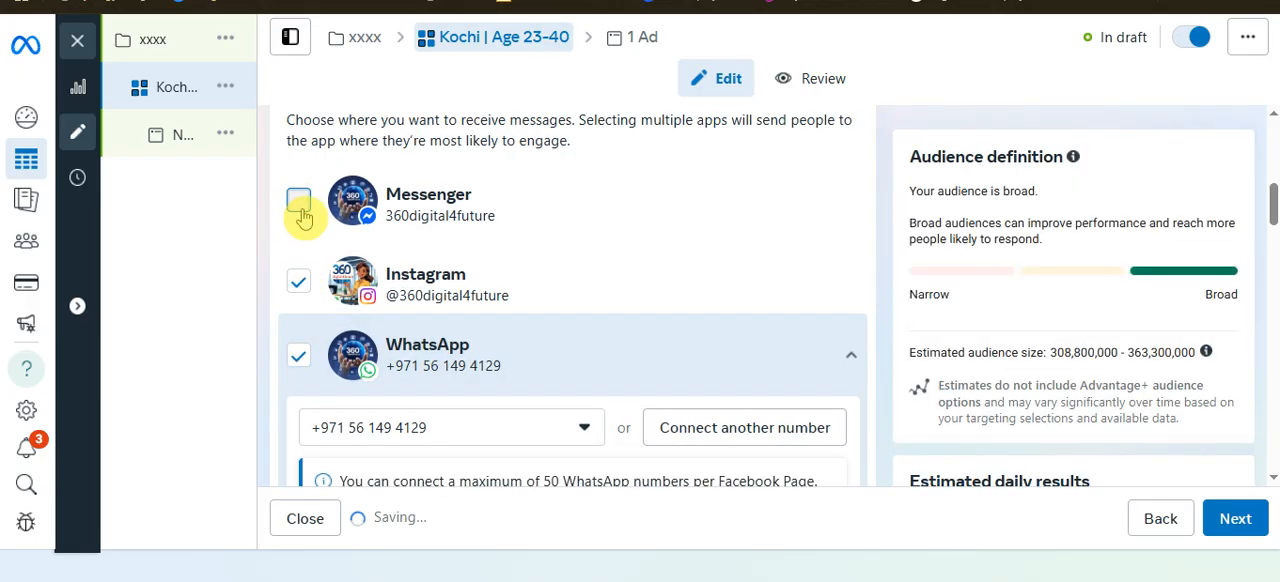
click(302, 293)
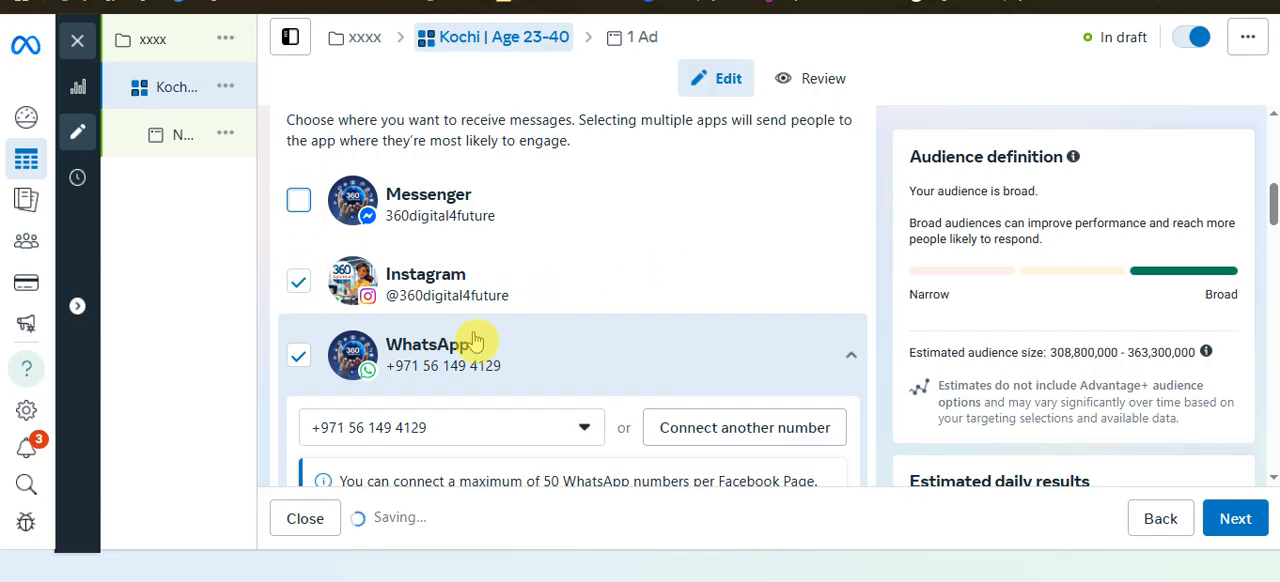
Review the ad set's remaining settings, from the WhatsApp number and performance goal down to audience controls and Advantage+ audience
scroll(510, 355, down, 1)
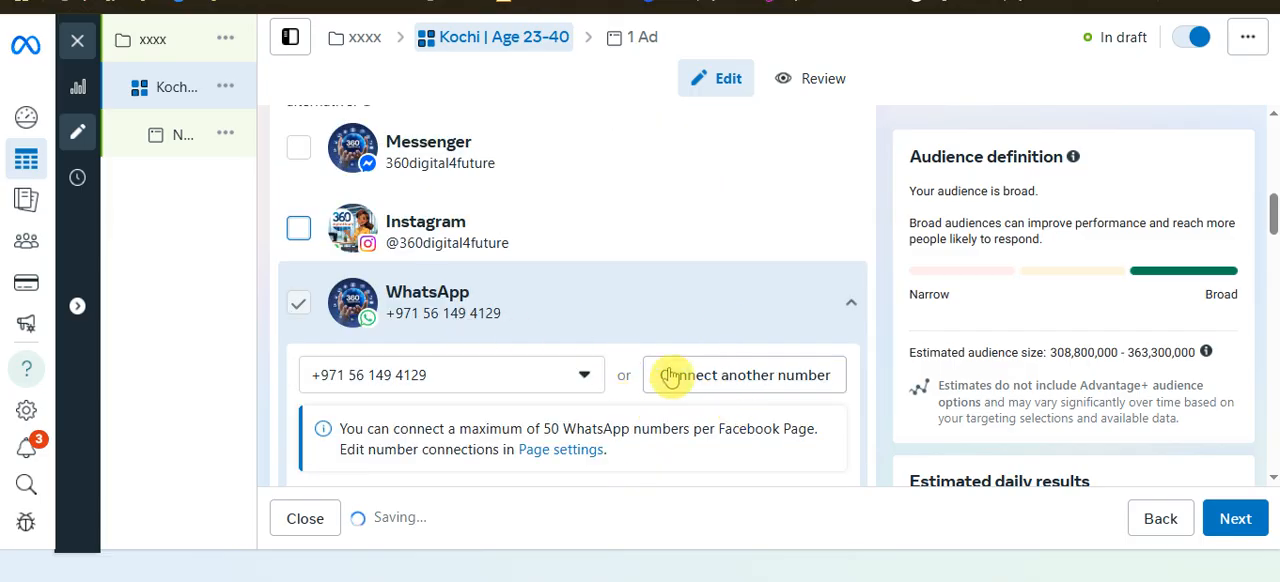
scroll(667, 376, down, 2)
scroll(663, 383, down, 4)
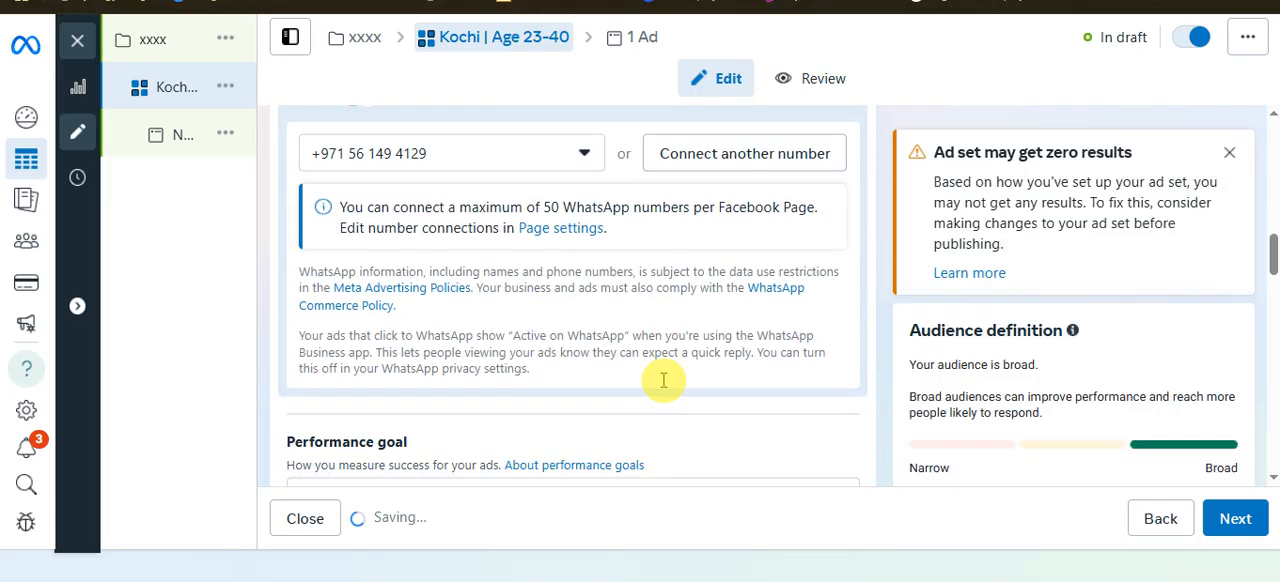
scroll(614, 350, down, 1)
scroll(614, 350, up, 1)
scroll(612, 356, down, 3)
scroll(612, 356, down, 7)
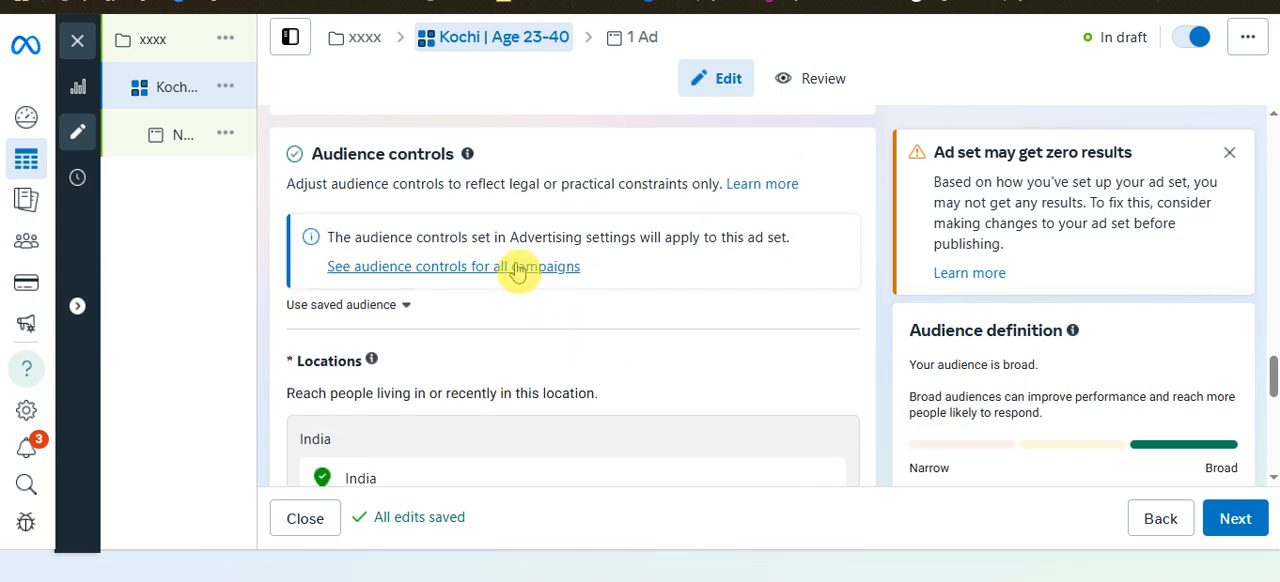
scroll(500, 320, down, 4)
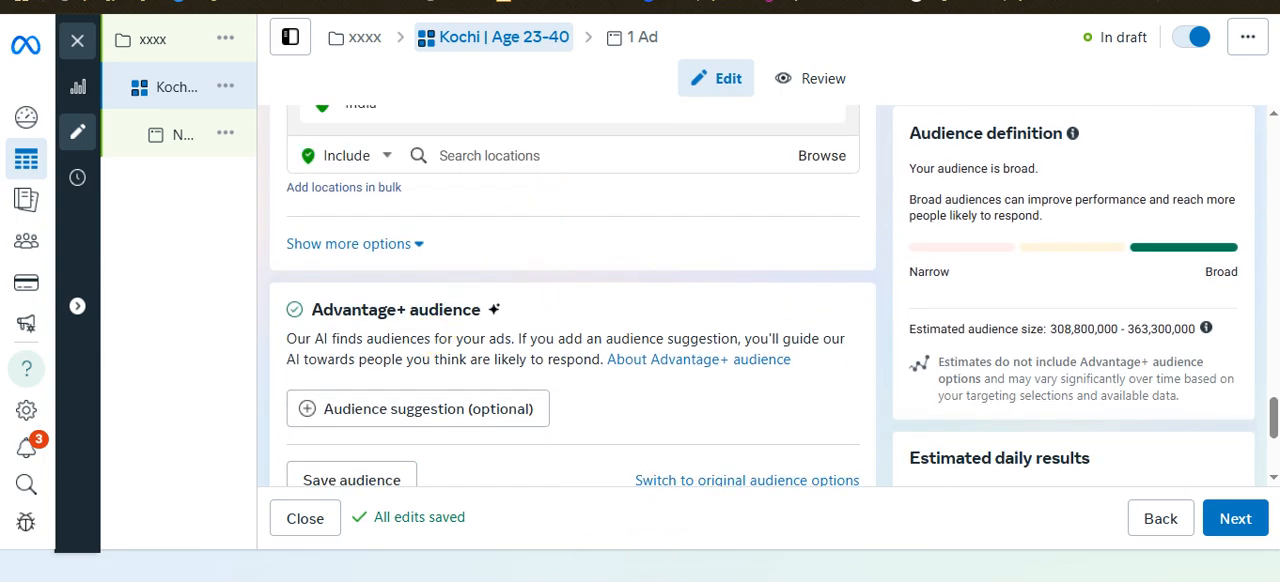
Switch to the Excel checklist and examine the language, audience targeting, ad poster and Add Image entries
key(alt+Tab)
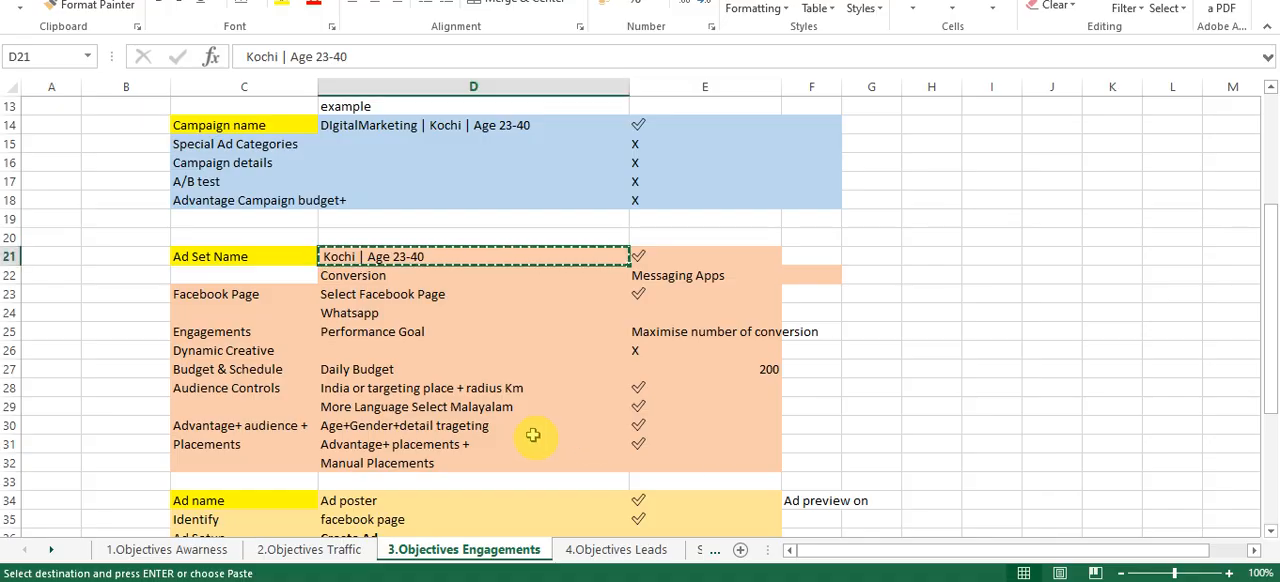
click(458, 407)
click(425, 425)
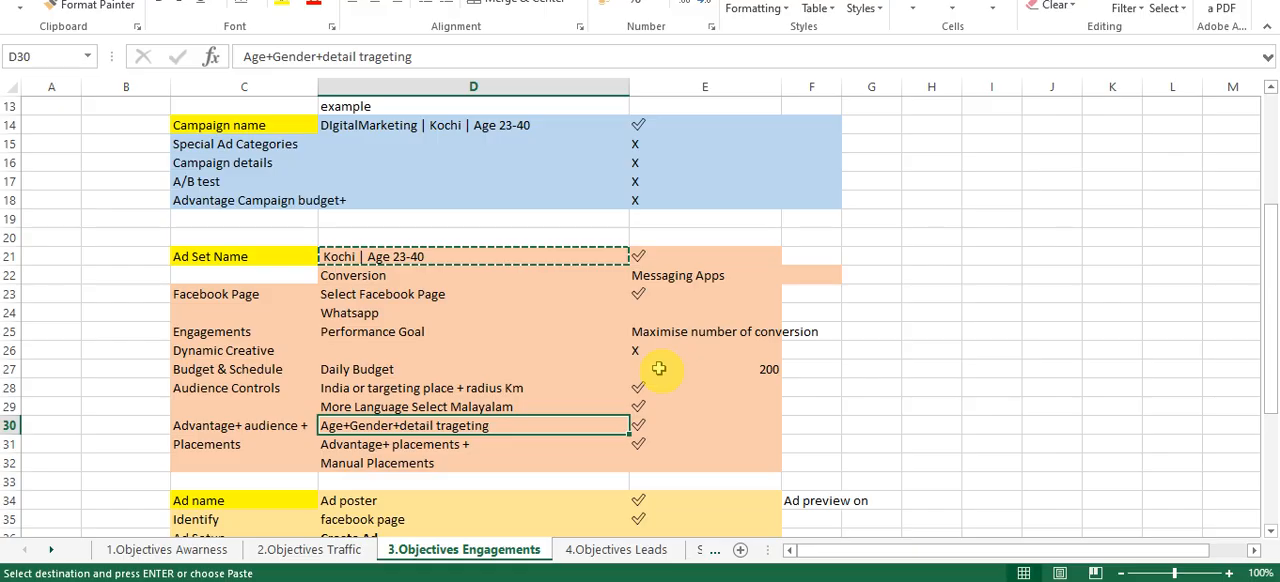
click(470, 500)
scroll(512, 421, down, 3)
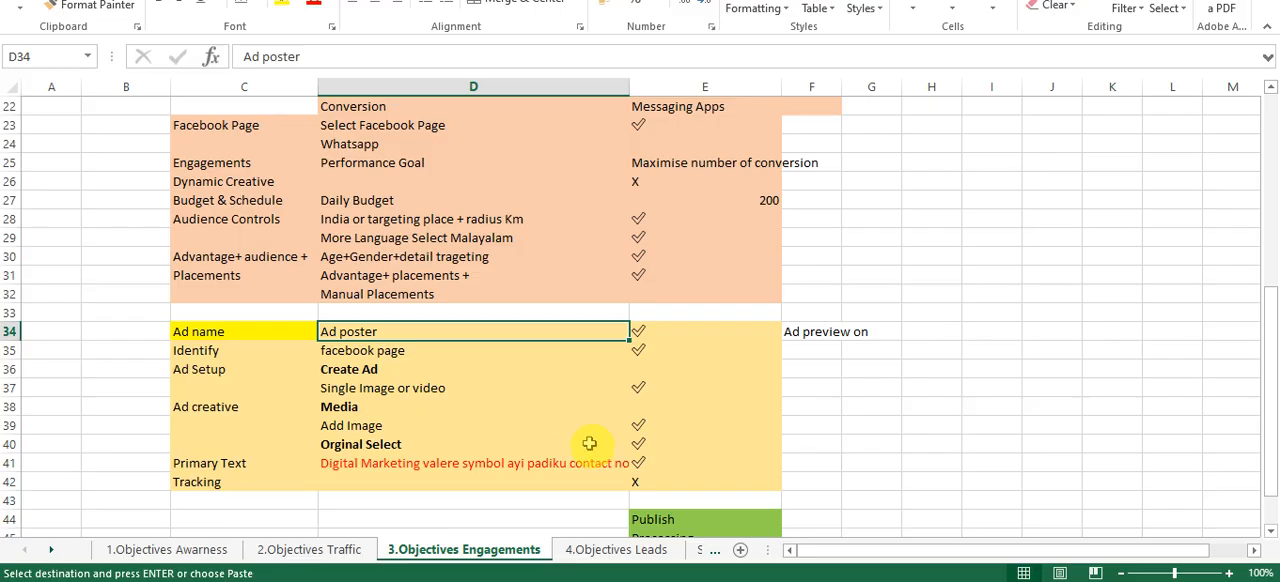
click(378, 430)
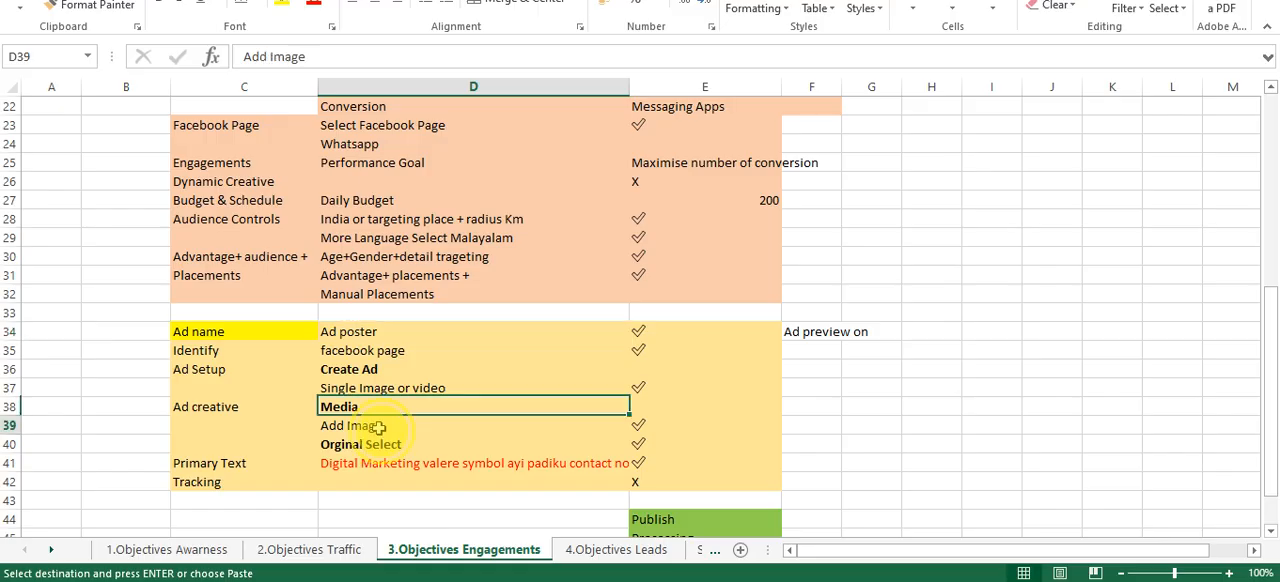
Examine the checklist's Single Image or video, Add Image and Primary Text entries
click(475, 388)
click(427, 426)
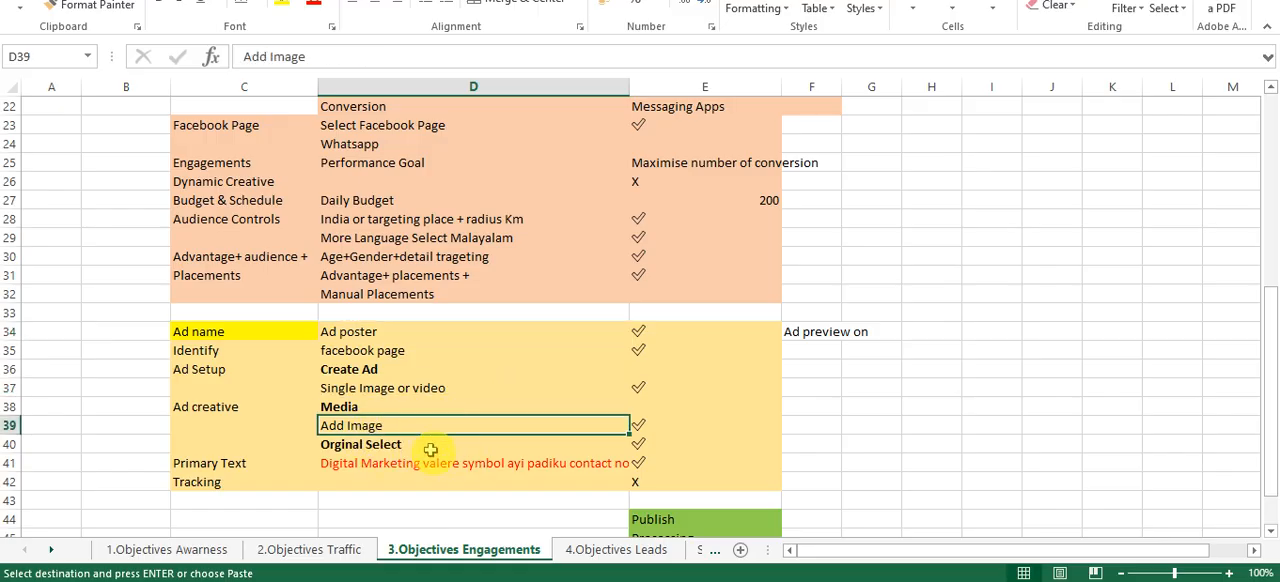
click(431, 462)
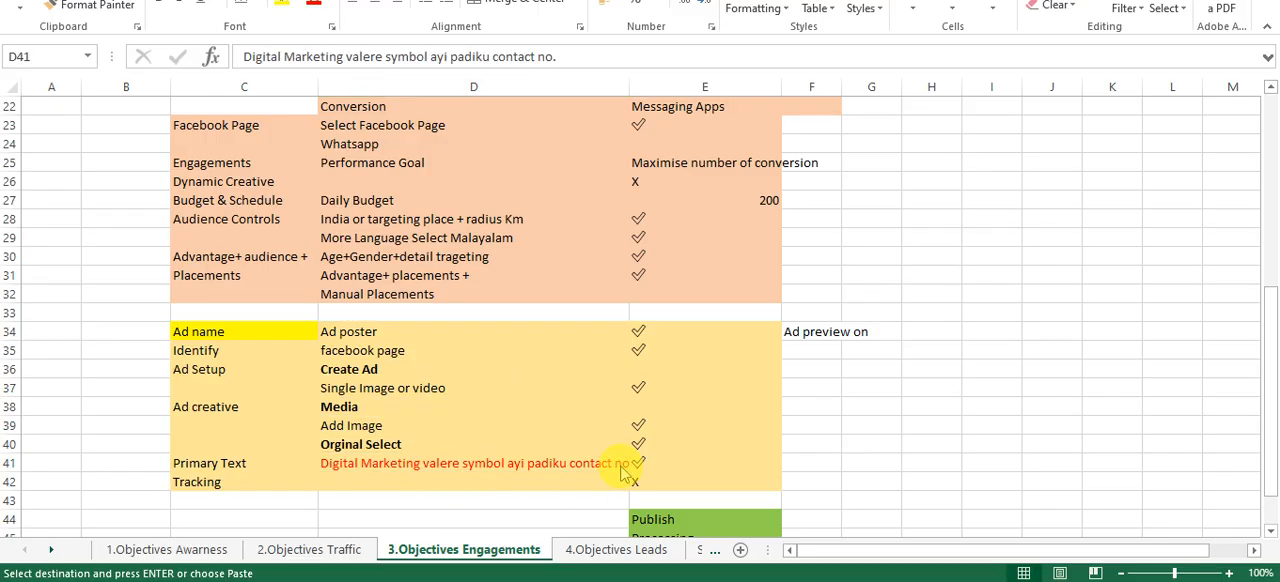
Switch back to Ads Manager and examine the ad set's audience controls, Advantage+ audience, placements and estimated daily results
key(alt+Tab)
scroll(577, 390, down, 3)
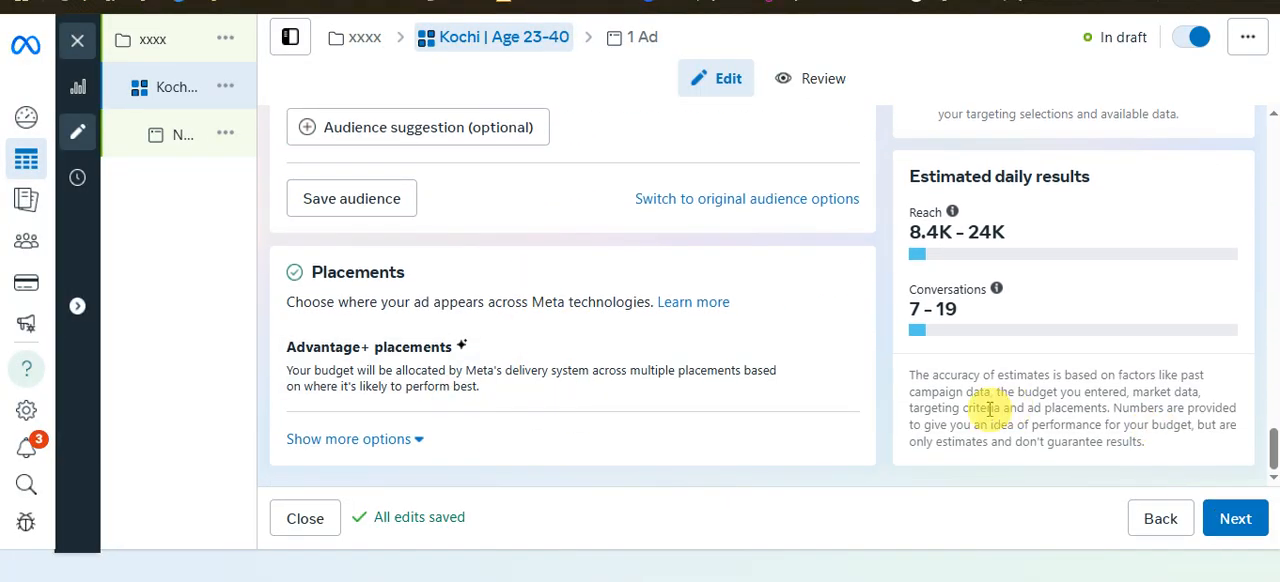
scroll(700, 457, up, 2)
scroll(1100, 494, down, 2)
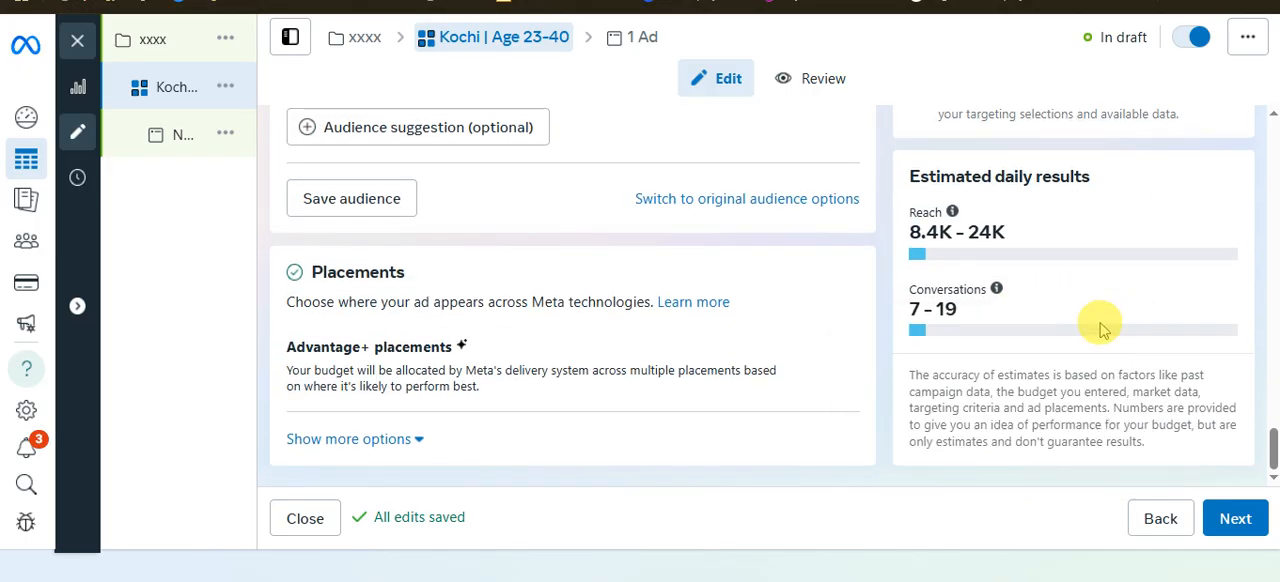
scroll(1018, 272, up, 2)
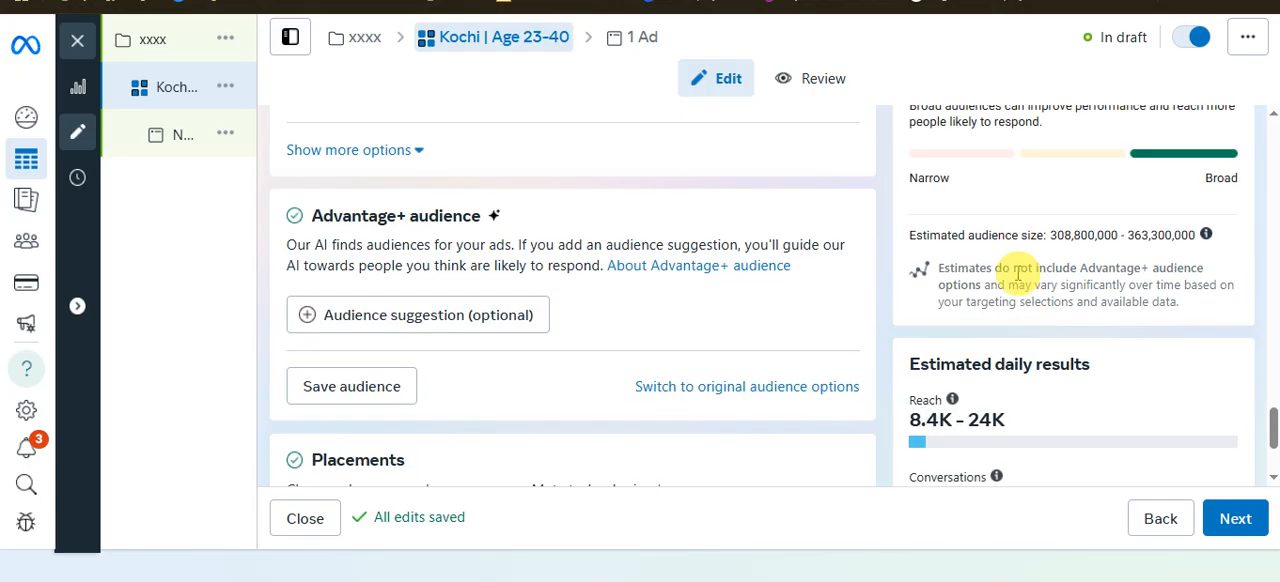
scroll(314, 314, up, 4)
scroll(665, 318, down, 4)
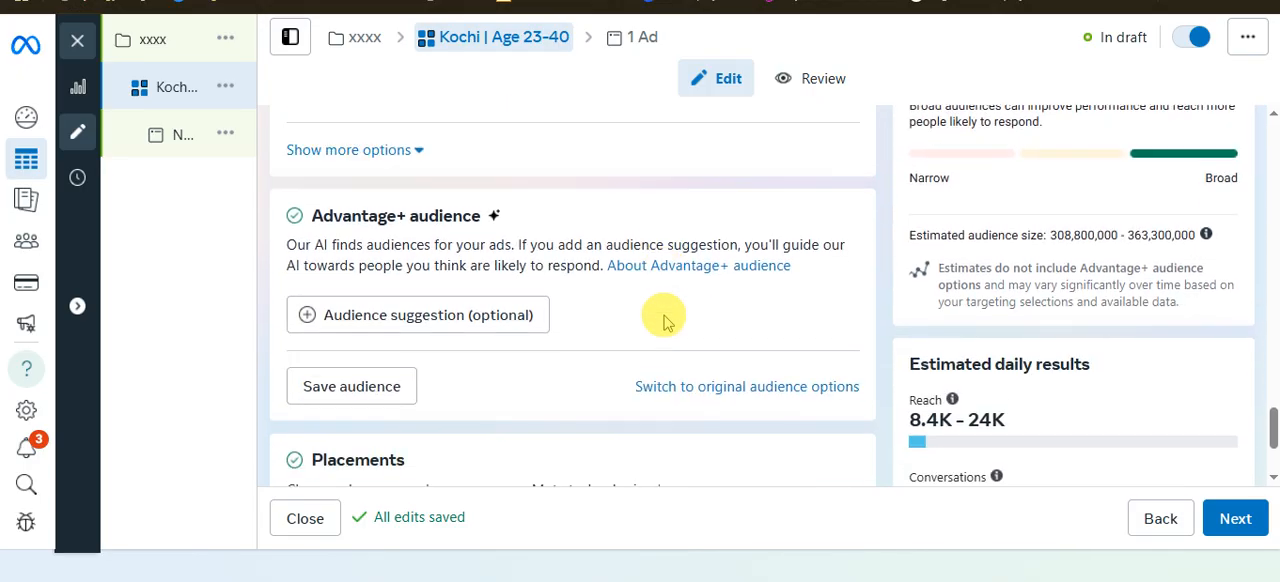
scroll(665, 318, down, 2)
scroll(950, 364, up, 1)
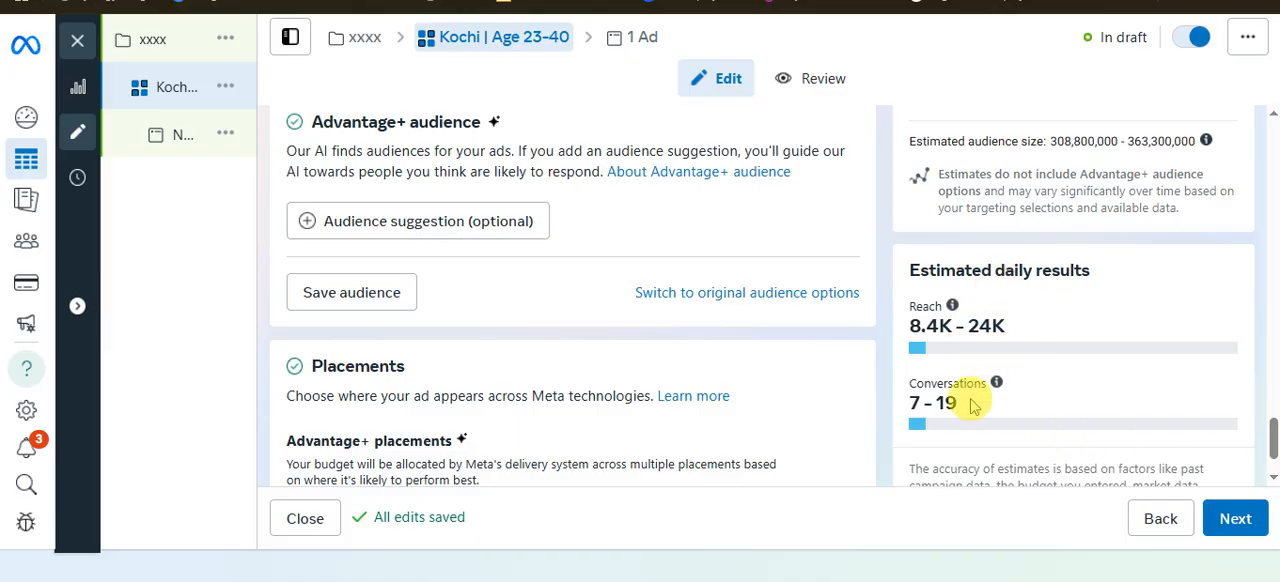
scroll(891, 389, up, 4)
scroll(651, 368, up, 8)
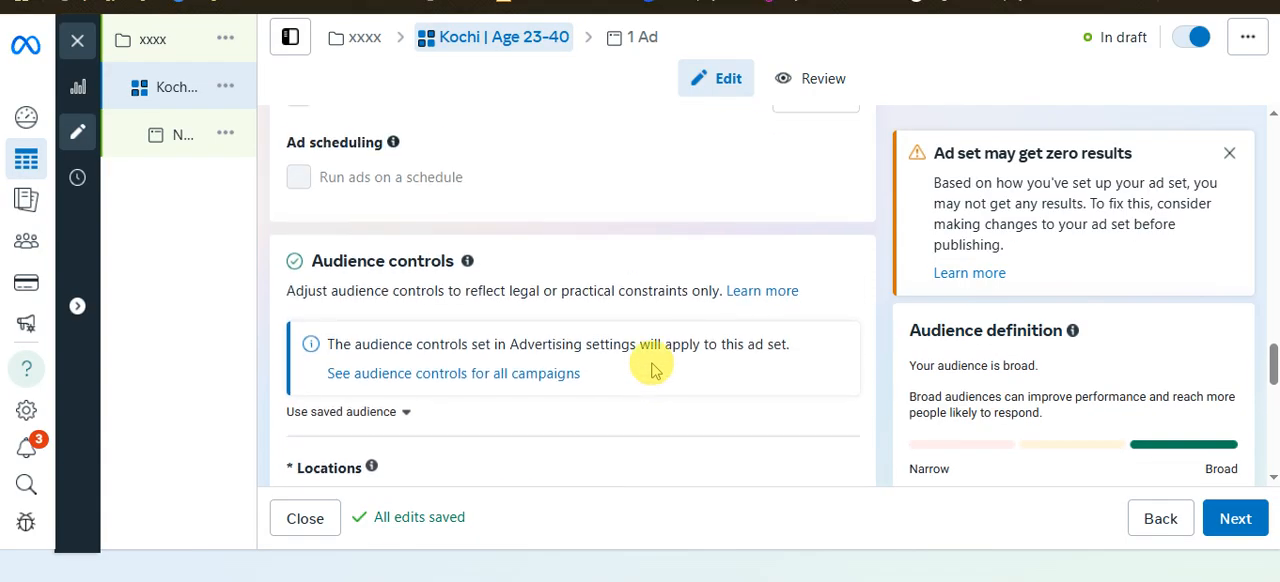
scroll(642, 416, down, 12)
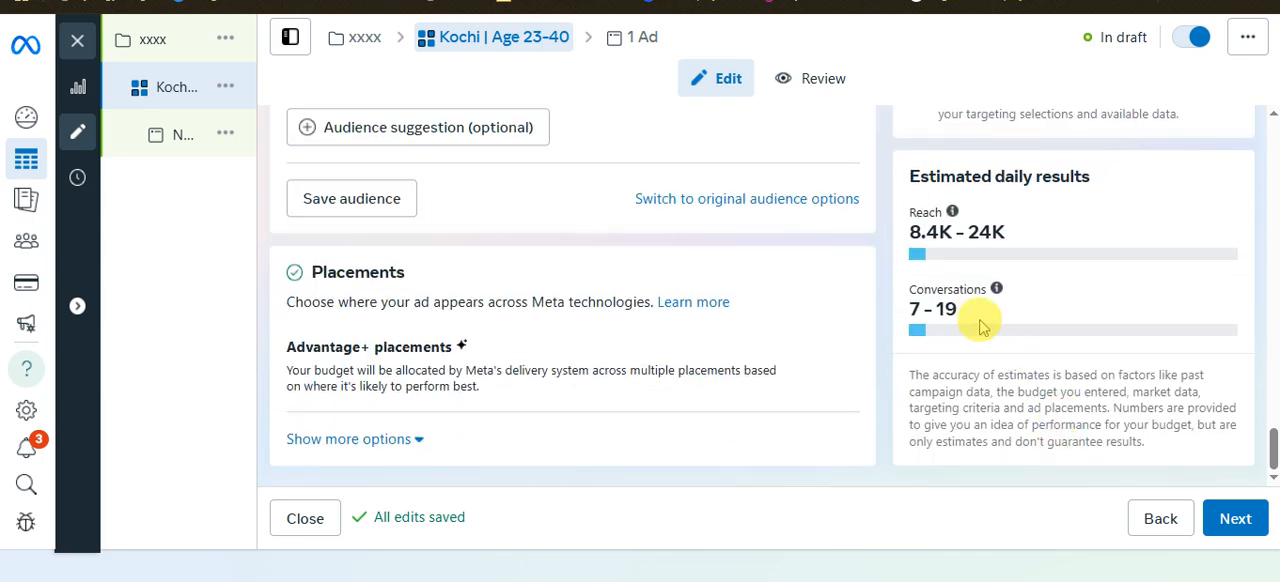
Continue from the ad set to the ad level and select the whole ad name
click(1245, 528)
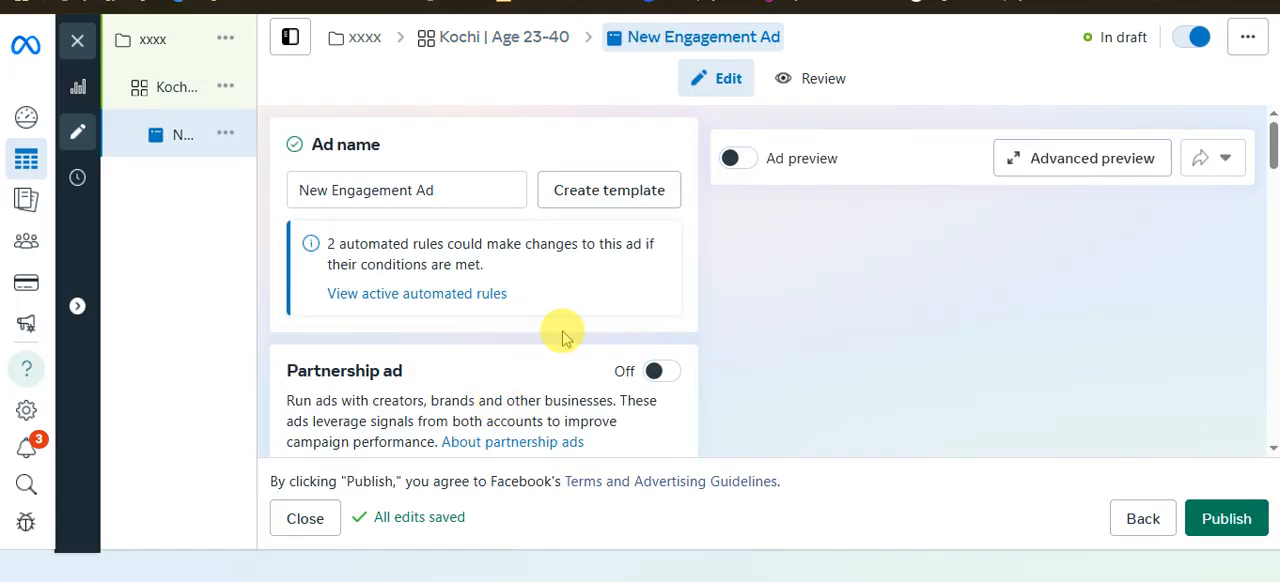
double_click(457, 194)
drag(457, 194, 300, 190)
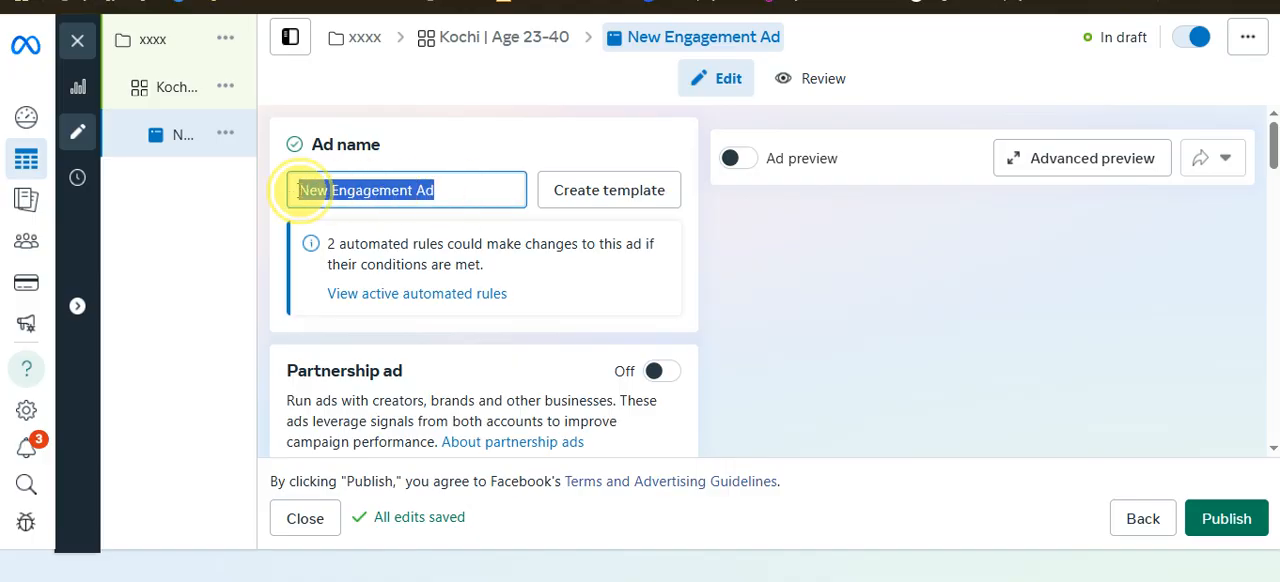
Review the ad's Partnership ad, Identity, Ad setup, Format, Multi-advertiser ads and Ad creative sections
scroll(565, 338, down, 2)
scroll(563, 340, down, 3)
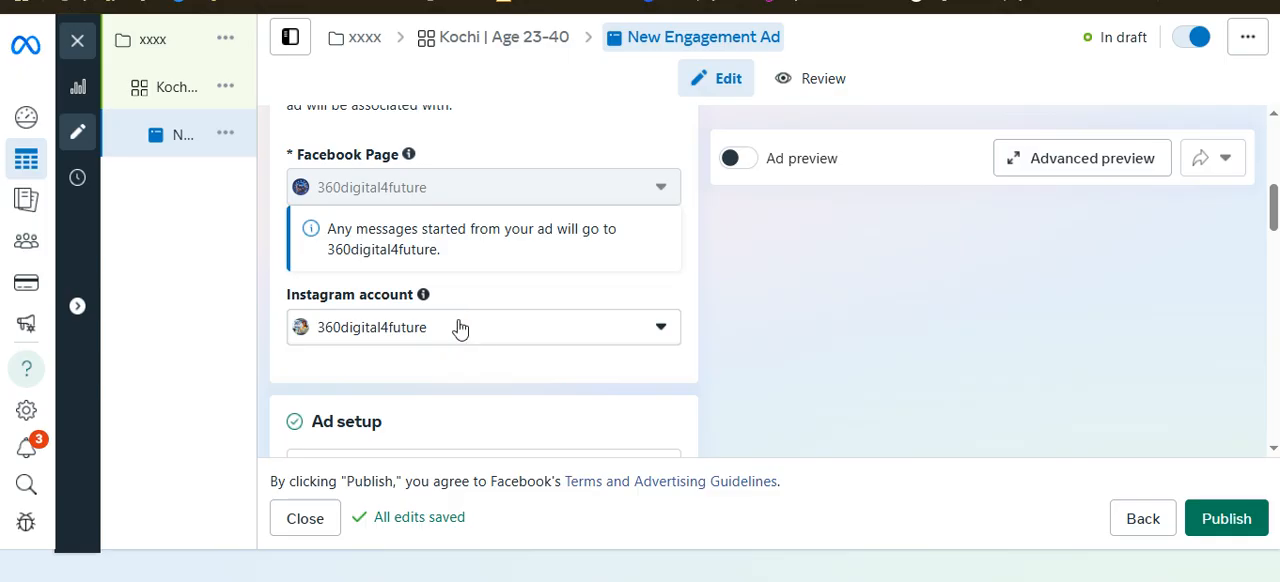
scroll(443, 400, down, 2)
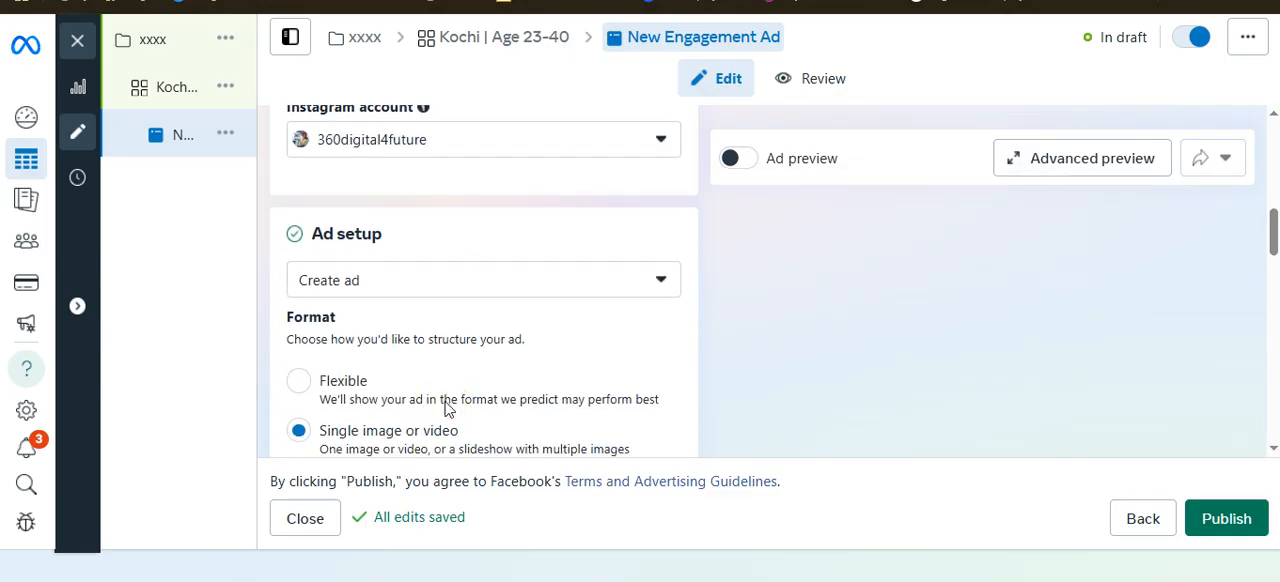
scroll(443, 371, down, 4)
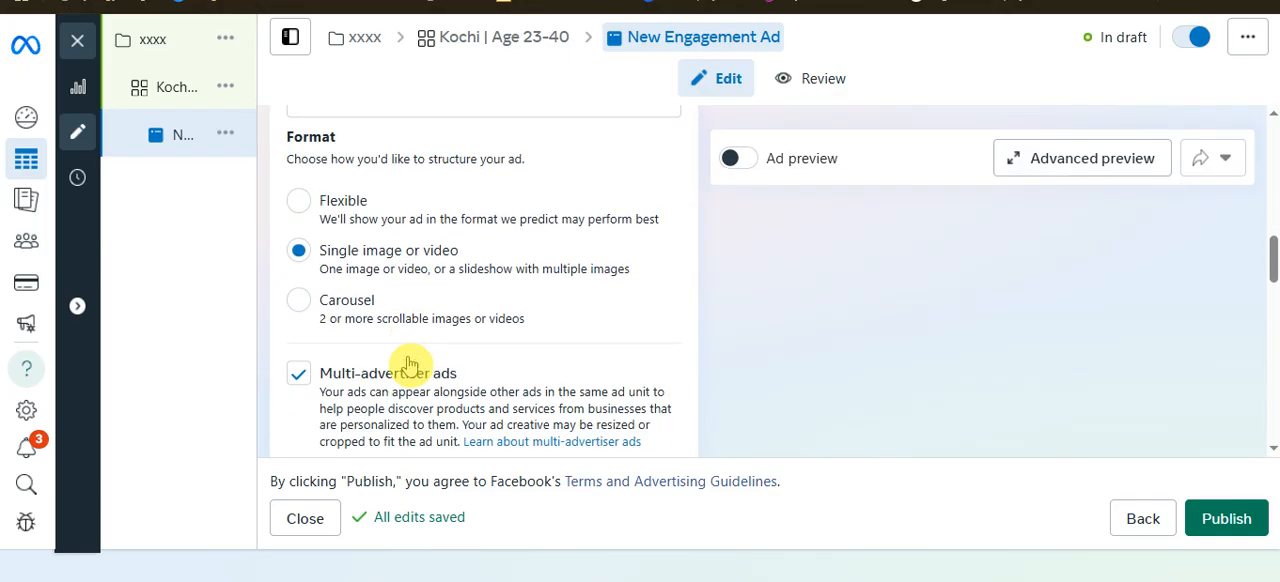
scroll(345, 340, down, 5)
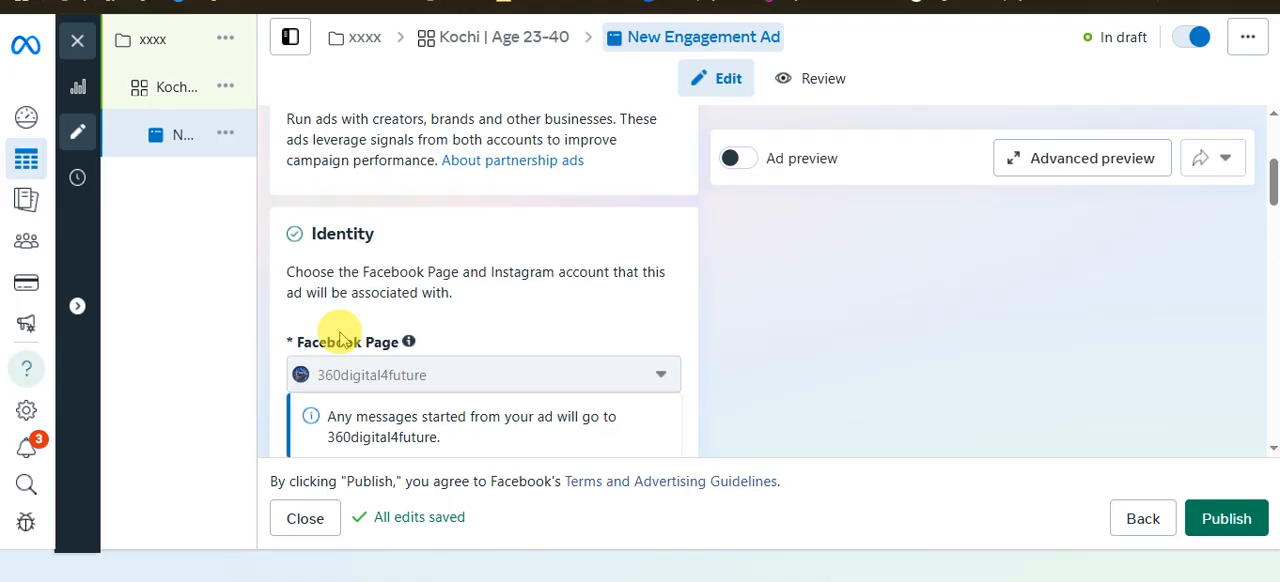
scroll(575, 338, up, 3)
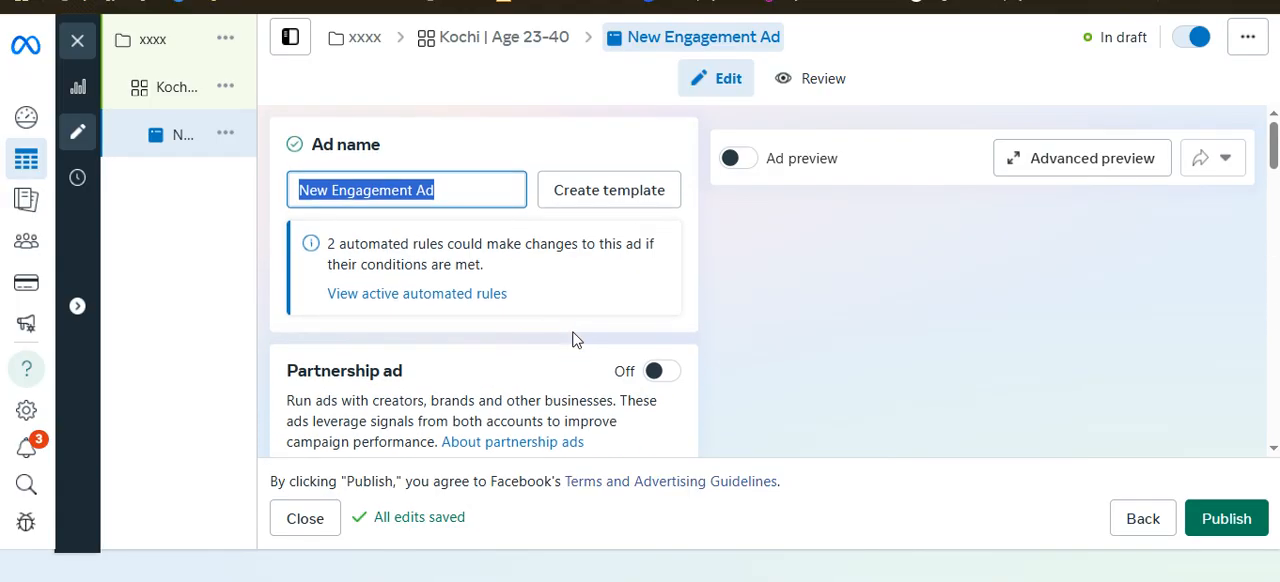
scroll(575, 338, down, 8)
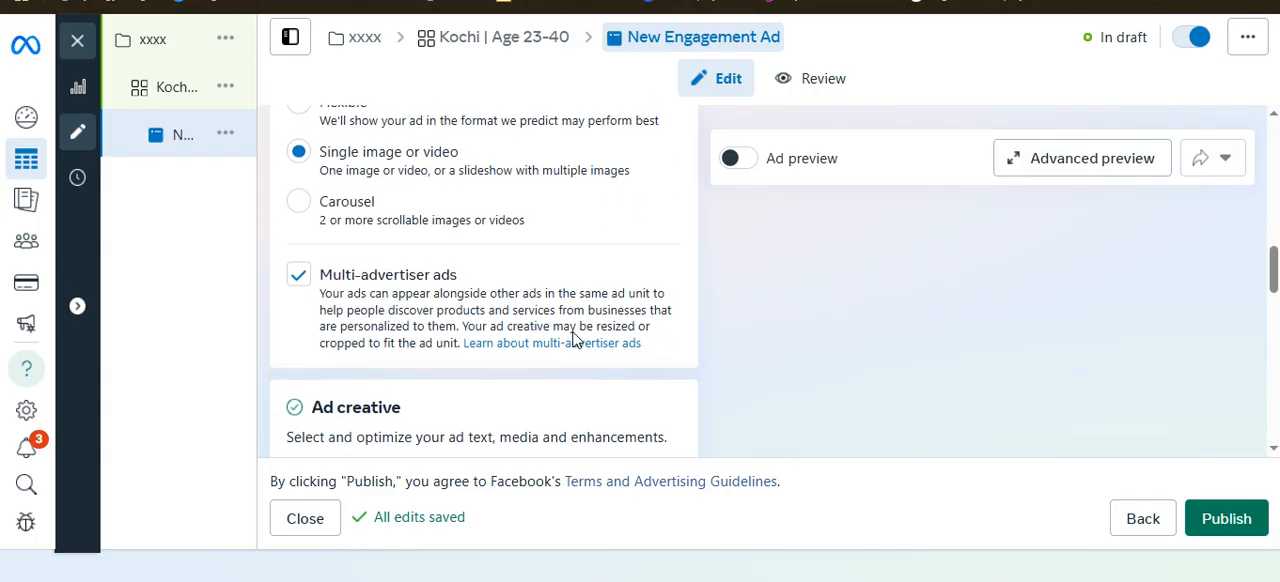
scroll(575, 340, down, 1)
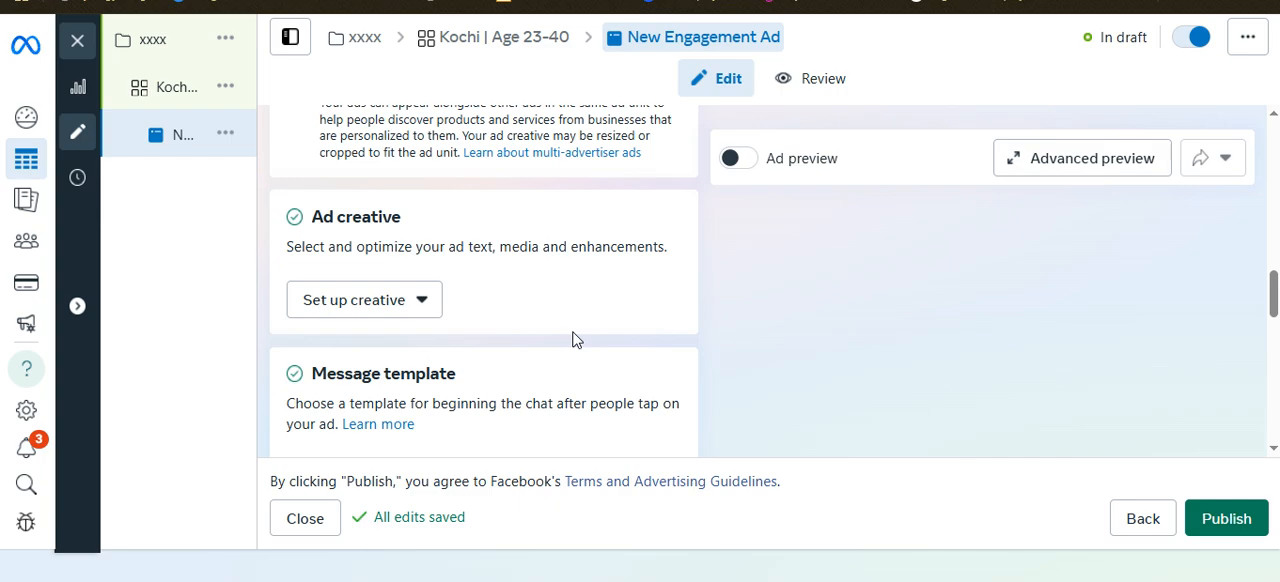
scroll(548, 340, up, 4)
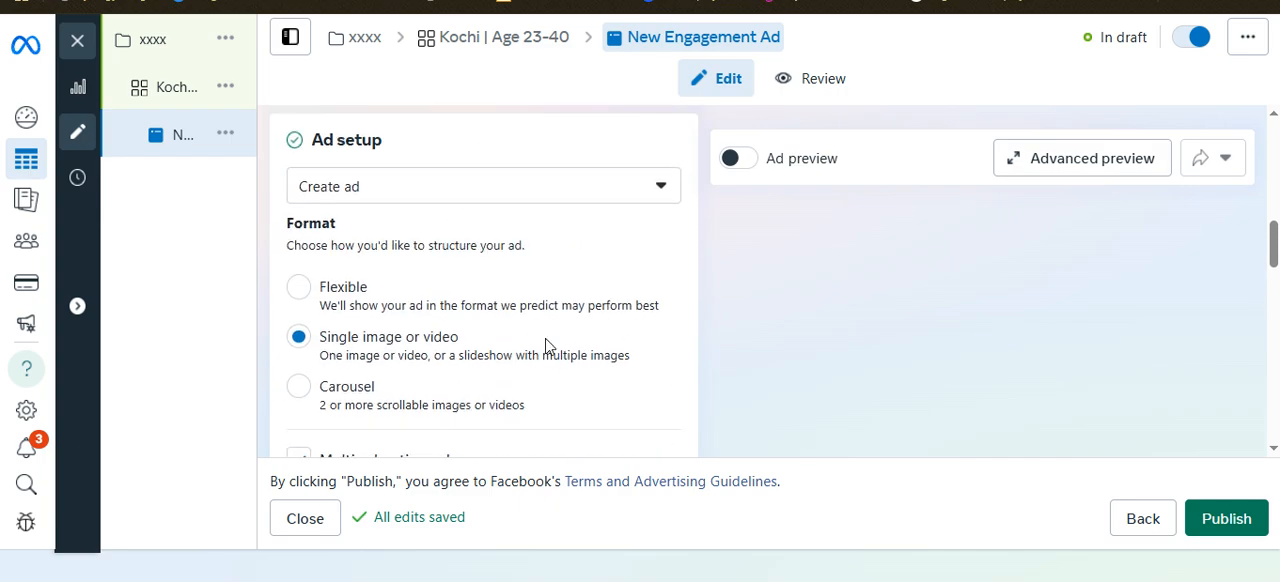
Try the Flexible ad format and return the format to Single image or video
click(299, 288)
scroll(1009, 334, down, 3)
scroll(1008, 335, up, 3)
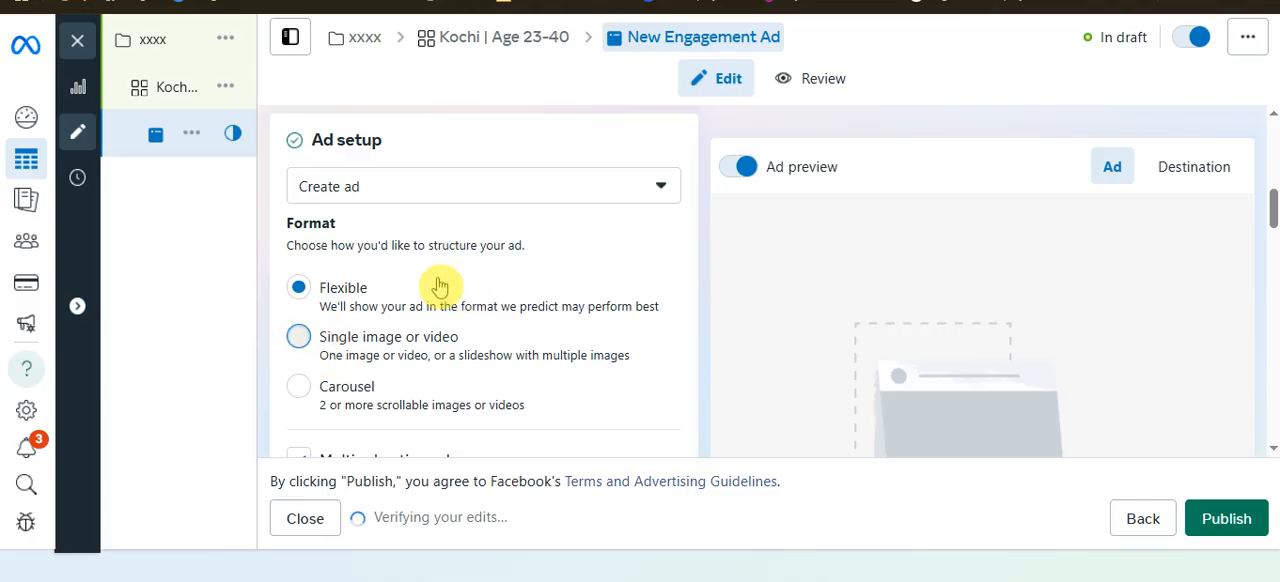
click(447, 335)
Examine the creative setup choices, the message template and the tracking settings of the ad
scroll(452, 328, down, 3)
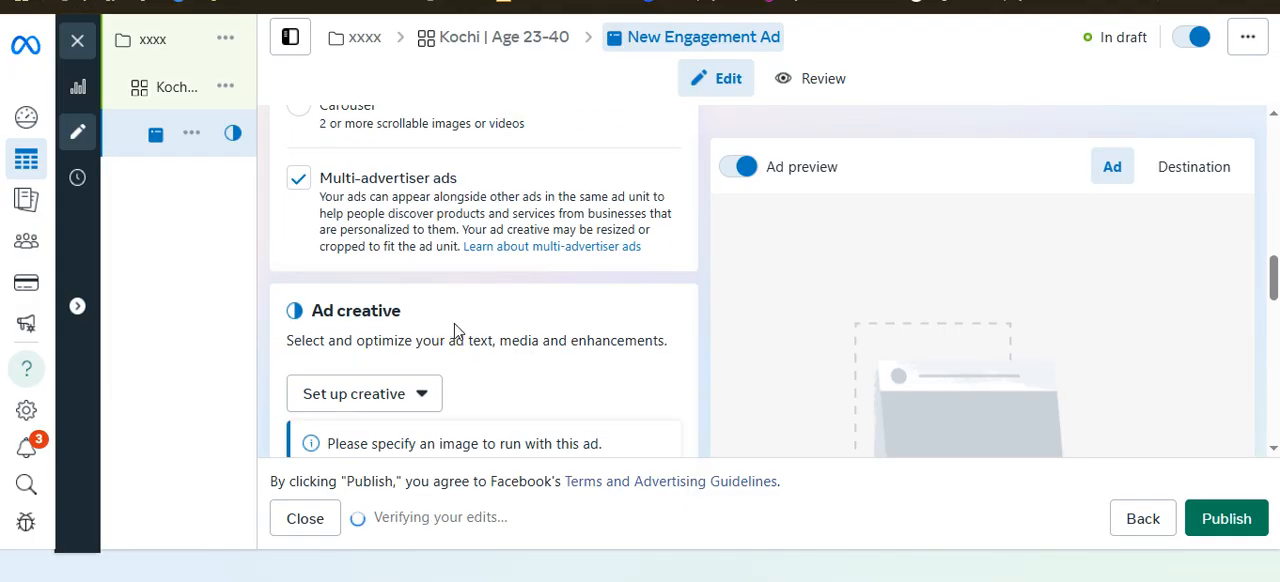
scroll(423, 280, down, 3)
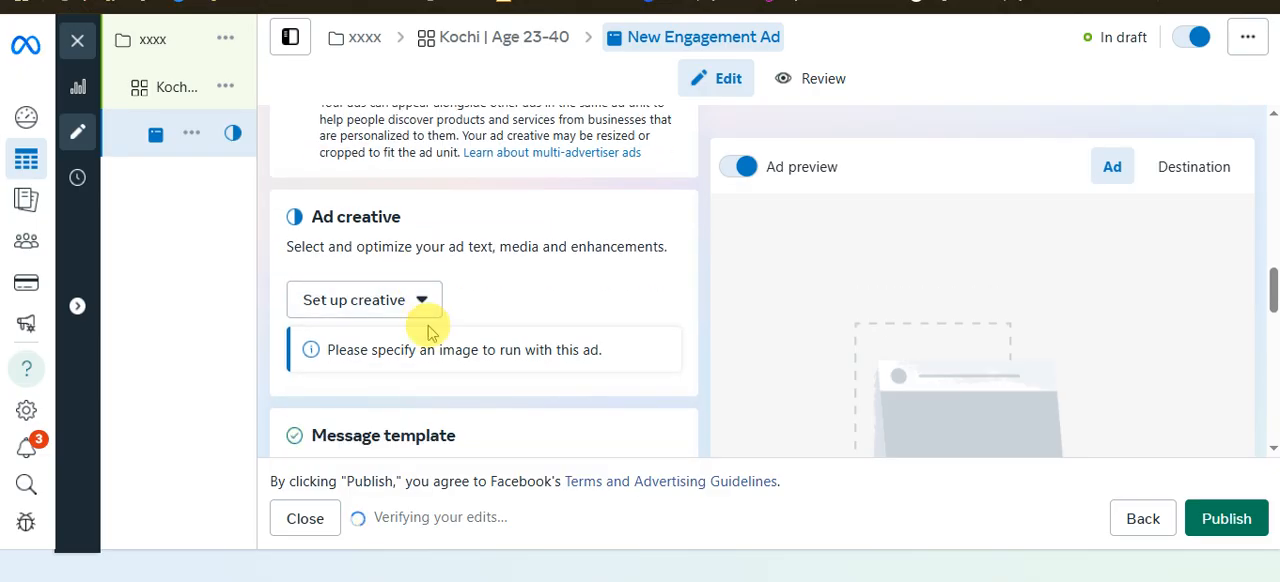
click(421, 212)
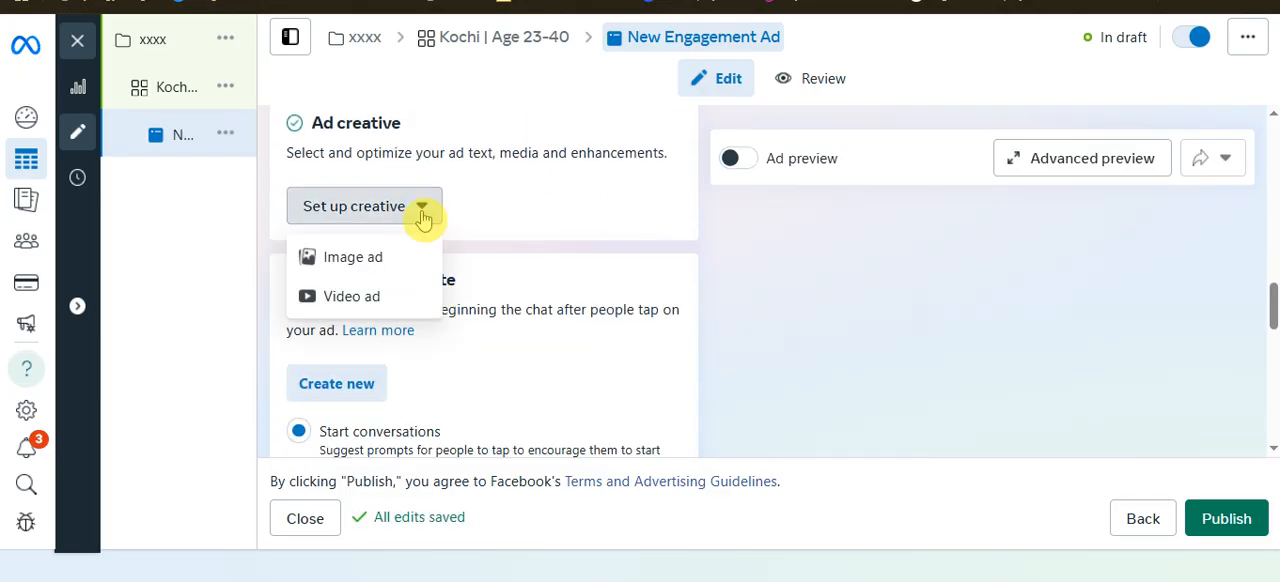
click(414, 218)
scroll(443, 365, down, 3)
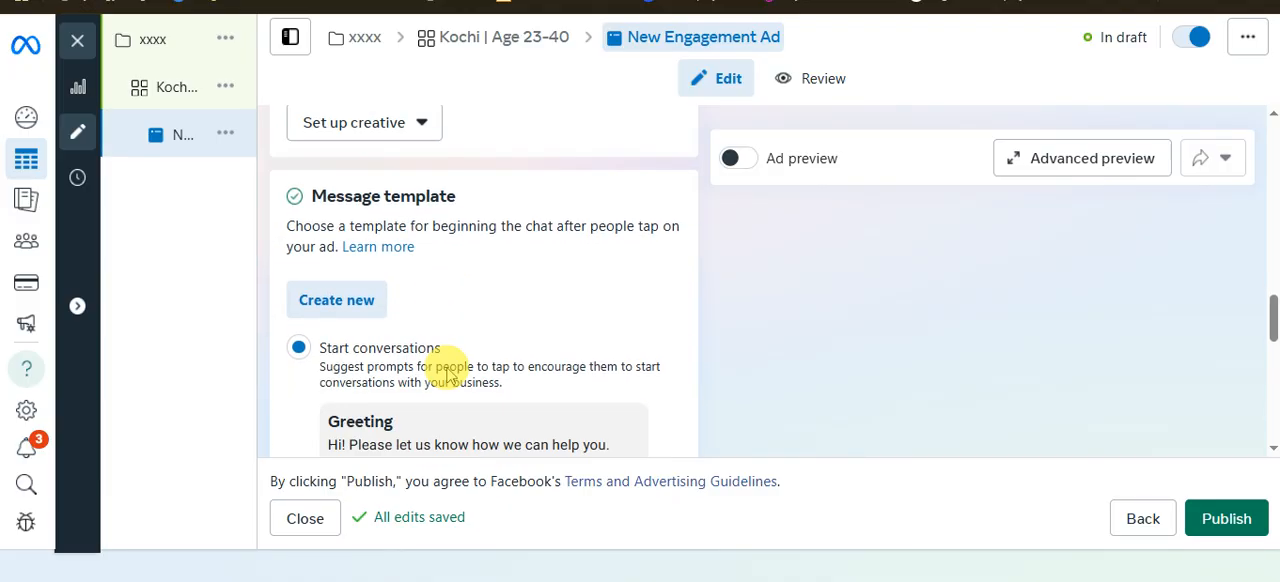
scroll(447, 368, up, 1)
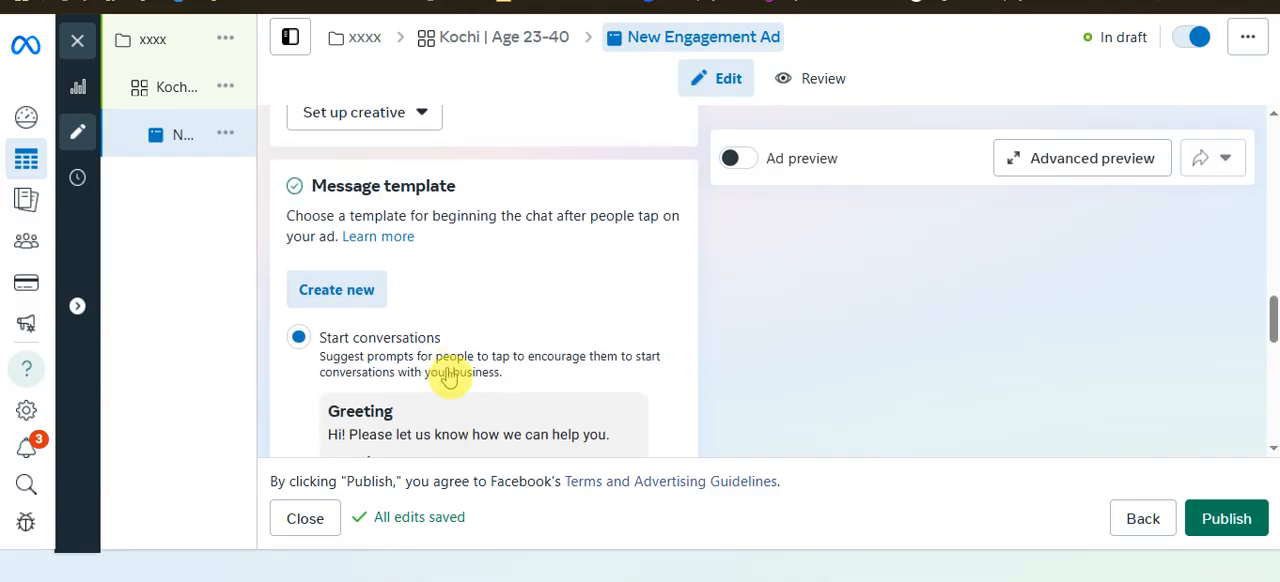
scroll(447, 375, down, 8)
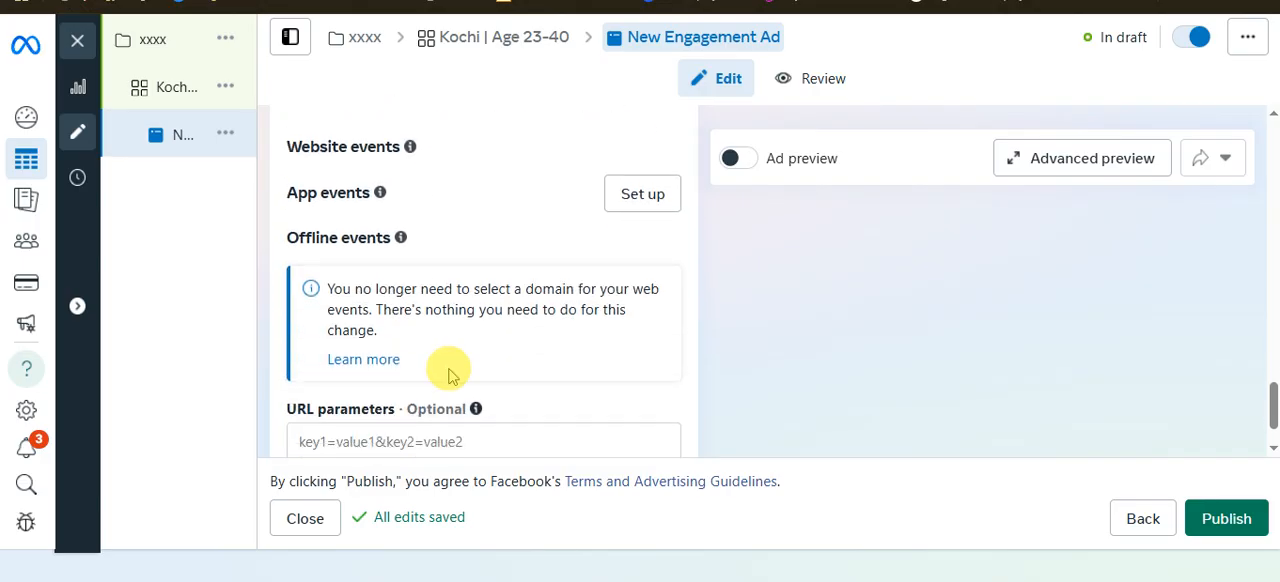
Return to the ad's Identity section and read the information about the Instagram account
scroll(452, 372, up, 6)
scroll(458, 376, up, 8)
scroll(458, 376, up, 2)
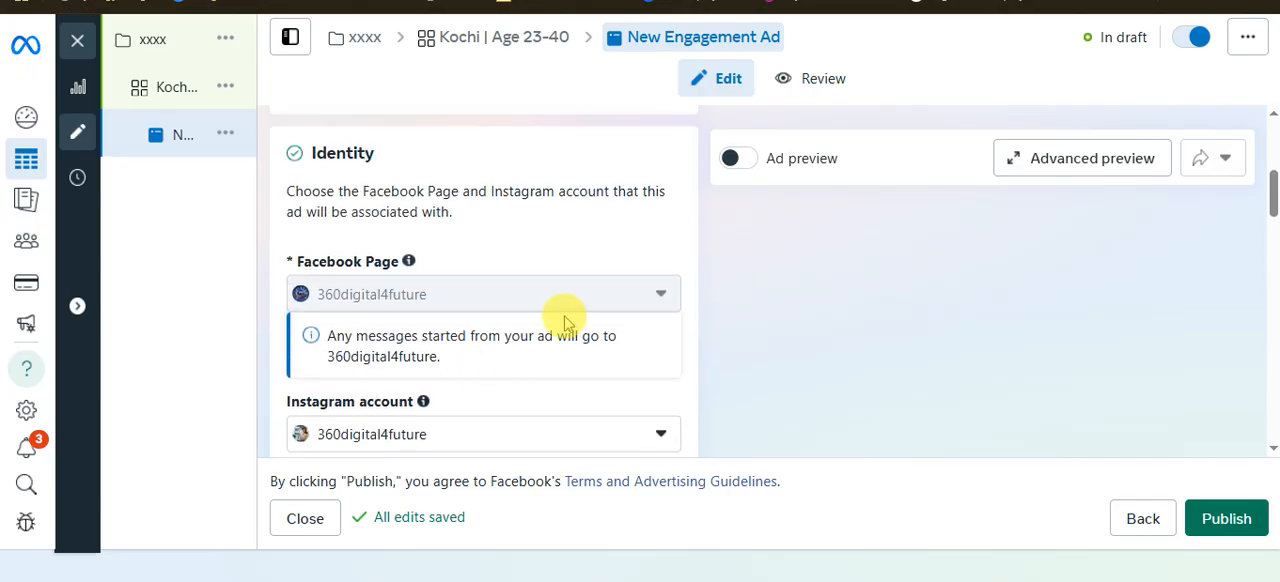
mouse_move(423, 400)
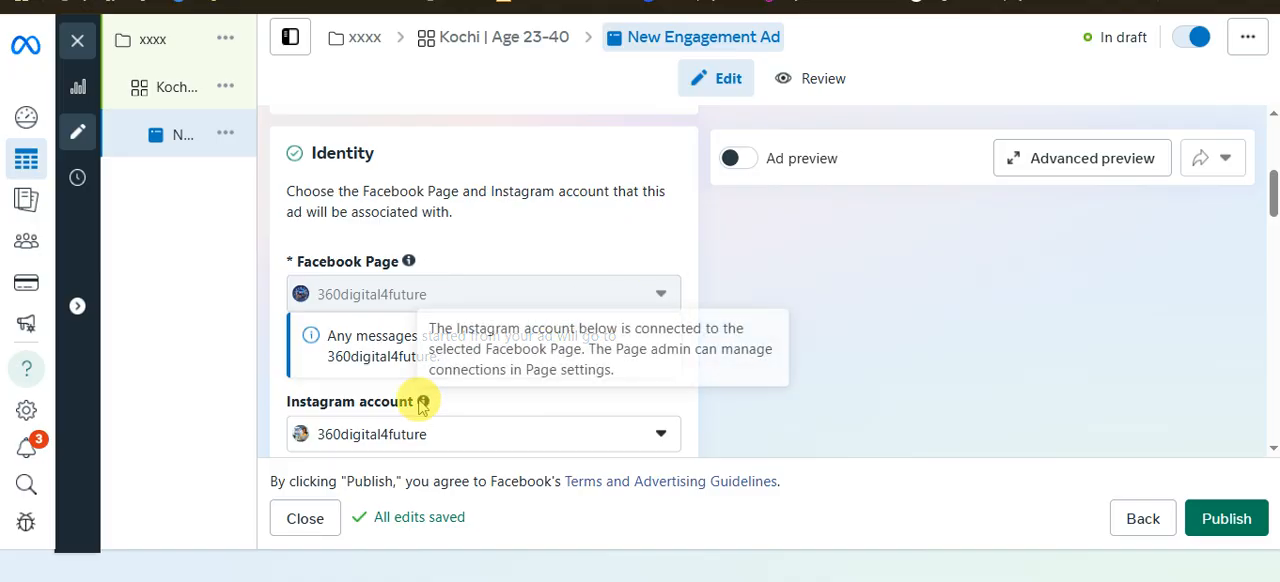
scroll(419, 407, down, 1)
scroll(419, 405, up, 2)
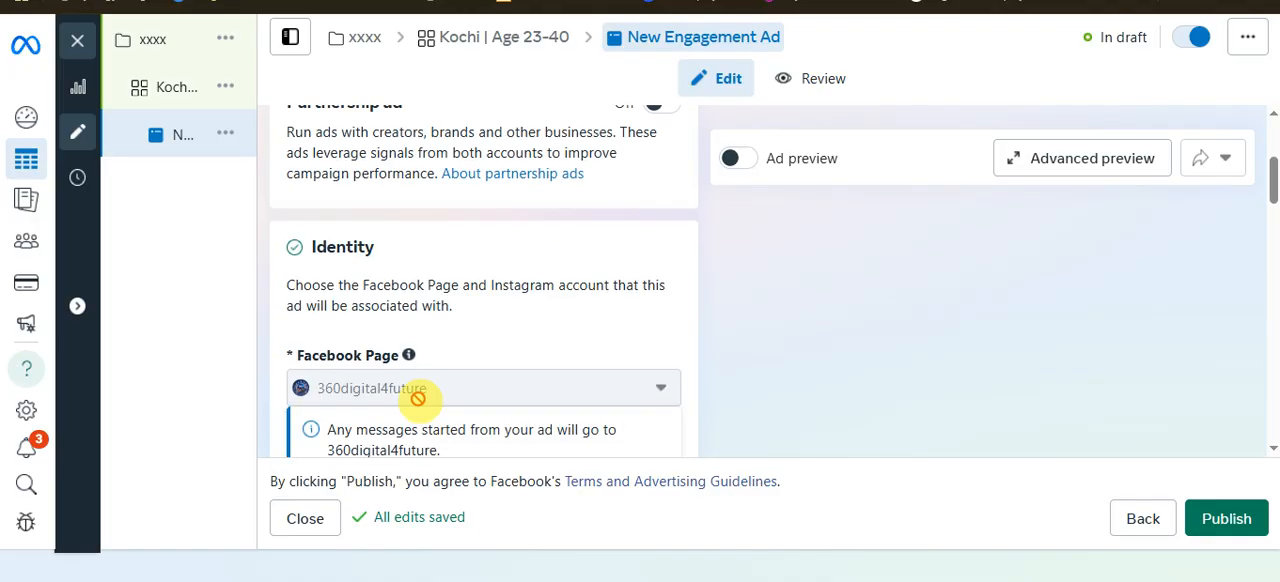
View the active automated rules that apply to the ad and close their list
scroll(418, 398, up, 3)
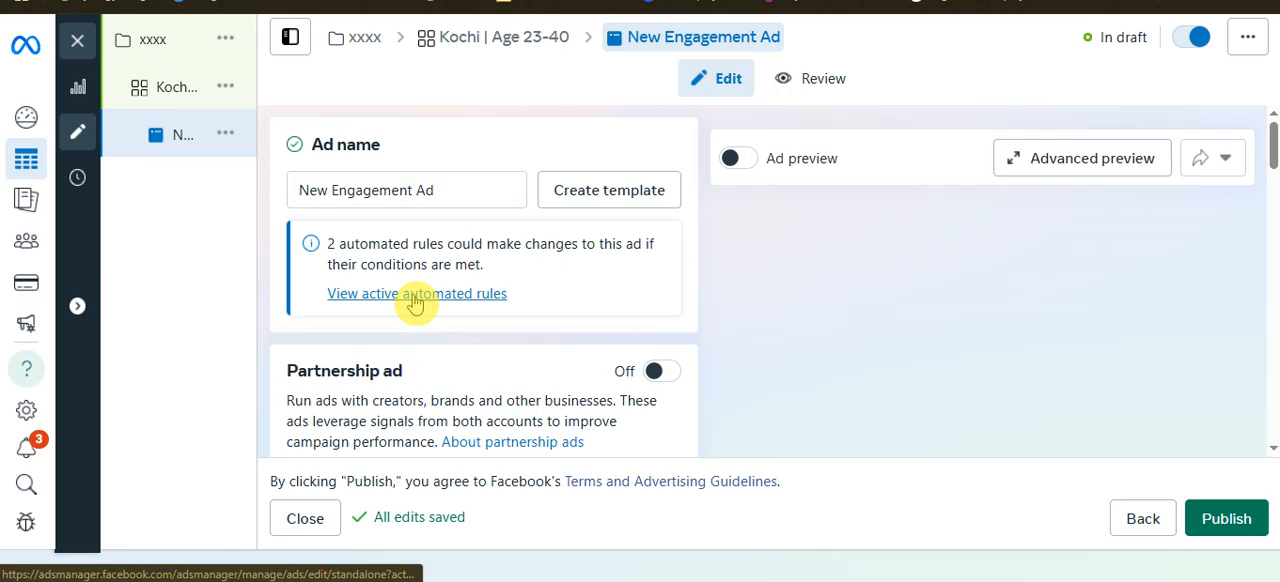
click(415, 294)
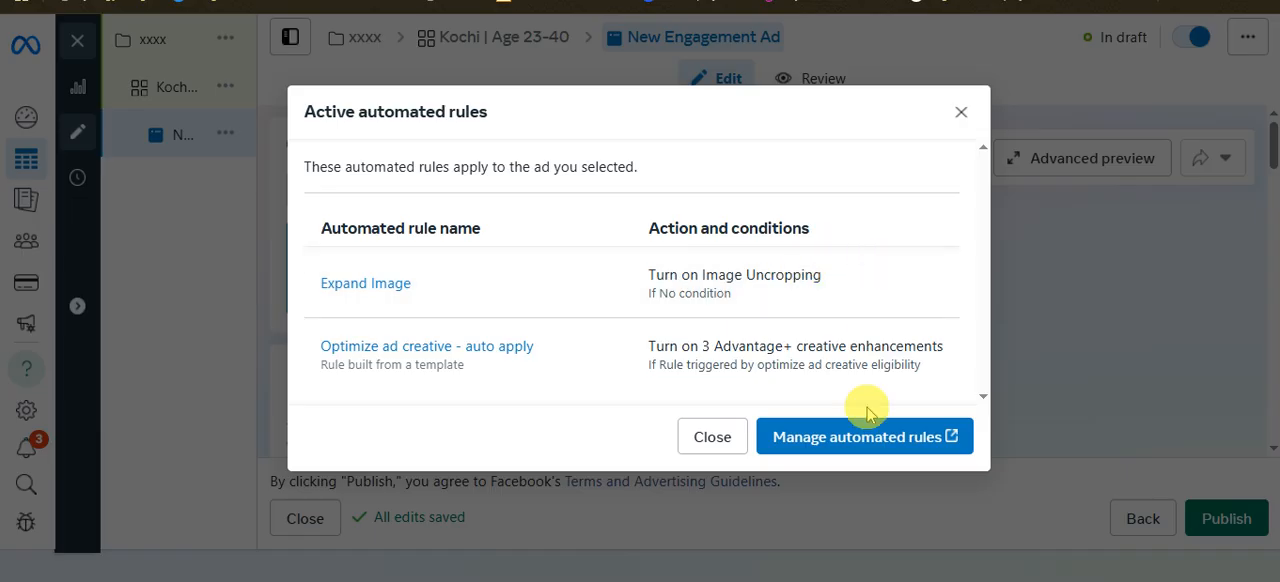
click(959, 115)
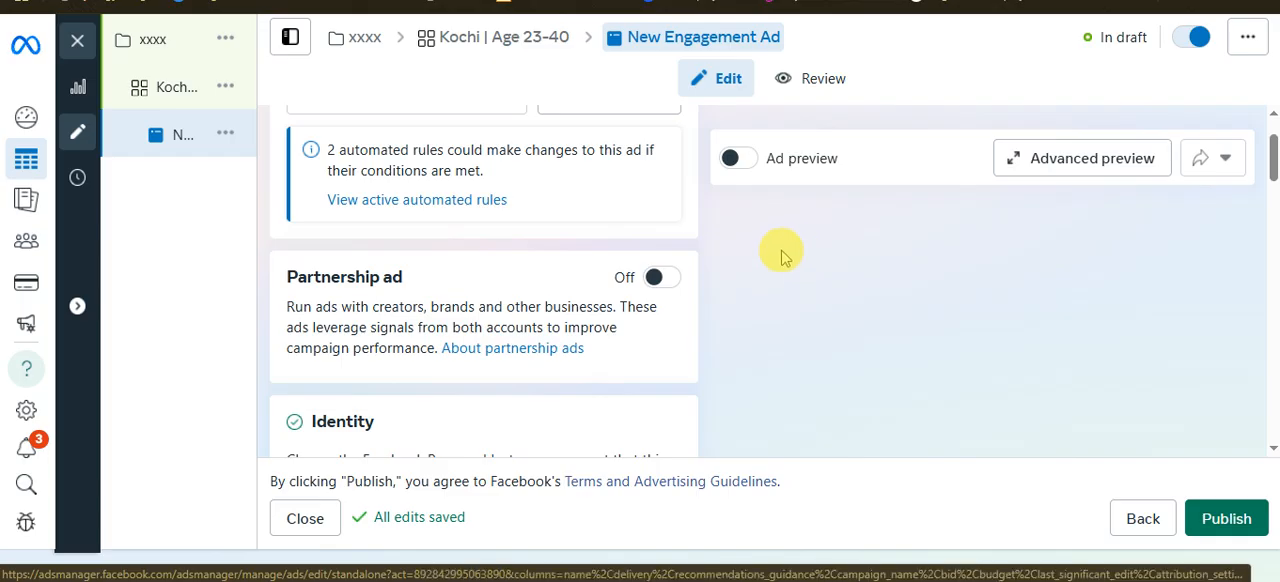
Turn on Partnership ad to inspect its options, turn it off and check the Identity section
click(664, 283)
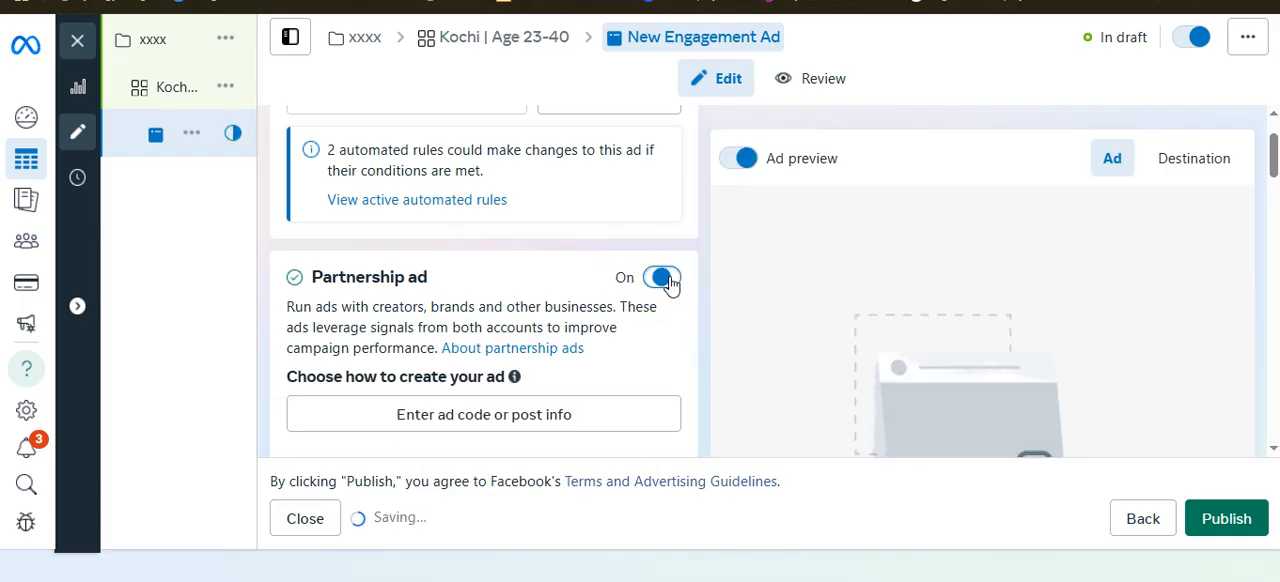
scroll(623, 323, down, 3)
scroll(626, 323, up, 2)
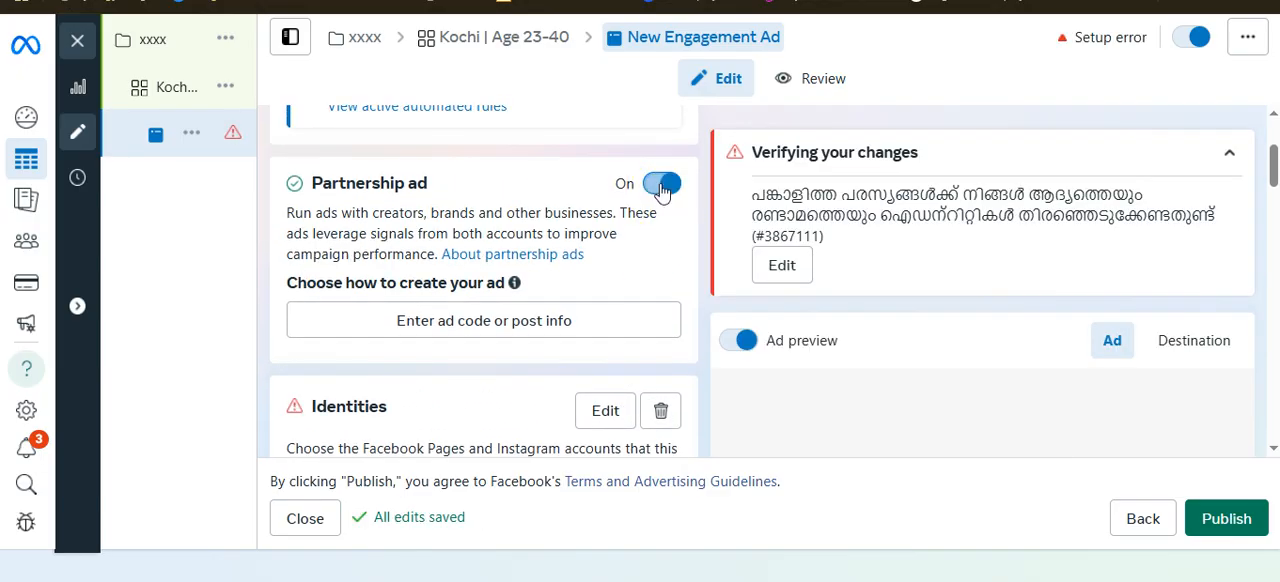
click(660, 186)
scroll(620, 329, down, 2)
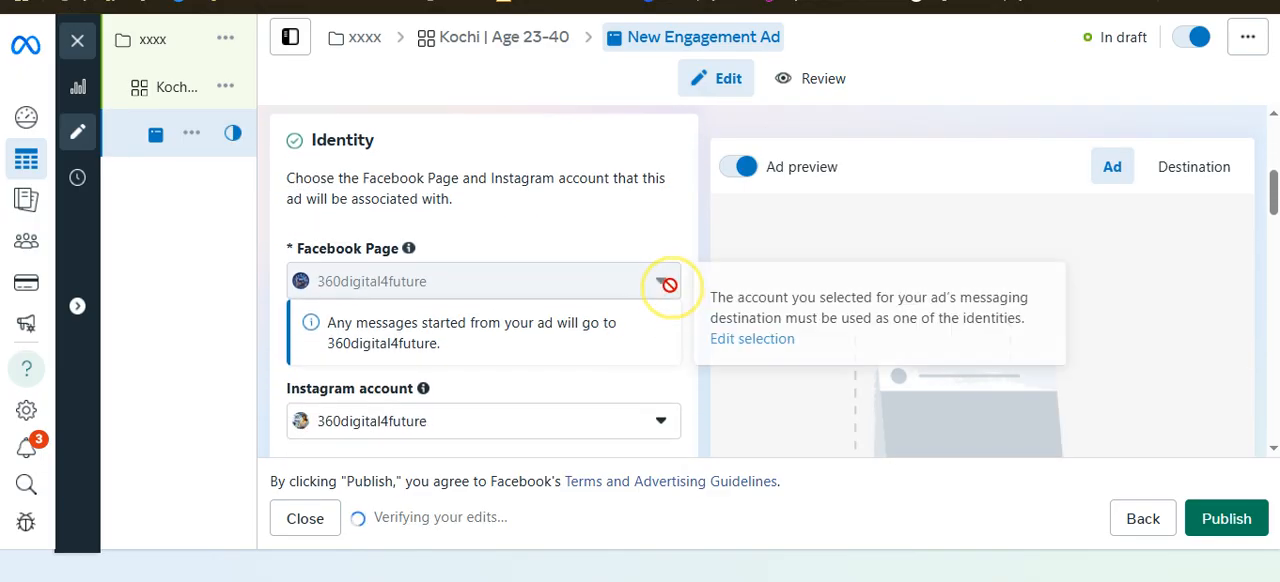
Turn Partnership ad back on and look at its Identities section
scroll(660, 285, up, 2)
click(662, 182)
scroll(675, 245, down, 3)
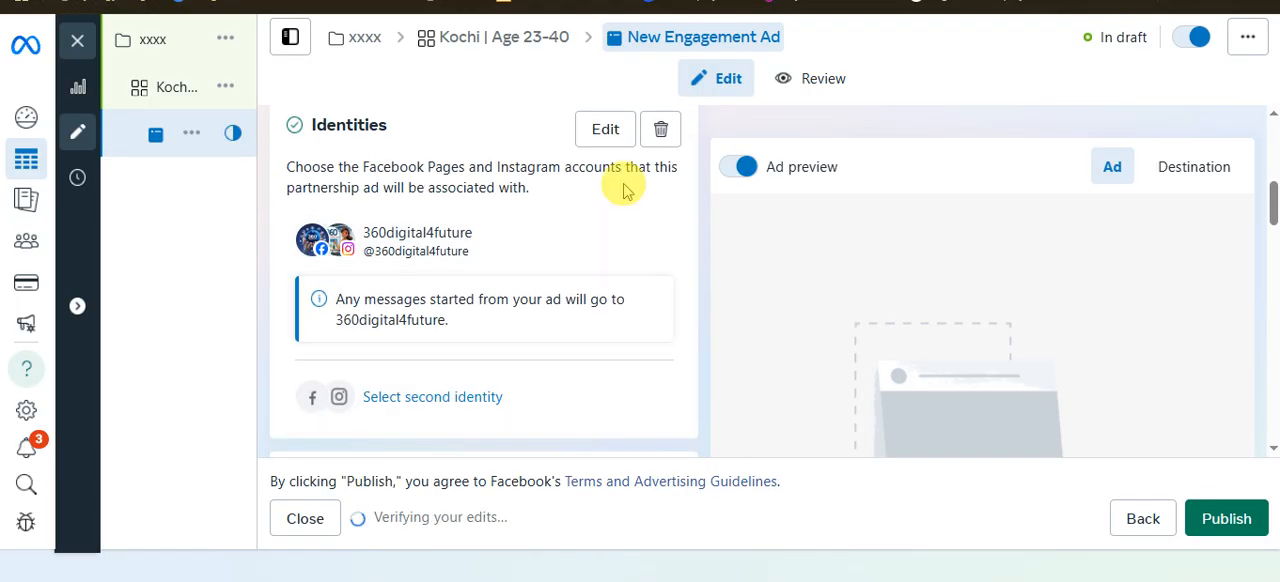
Open the partnership ad's identity selection, inspect the Page options for the second identity and the first identity's restriction, and close it without changes
click(607, 130)
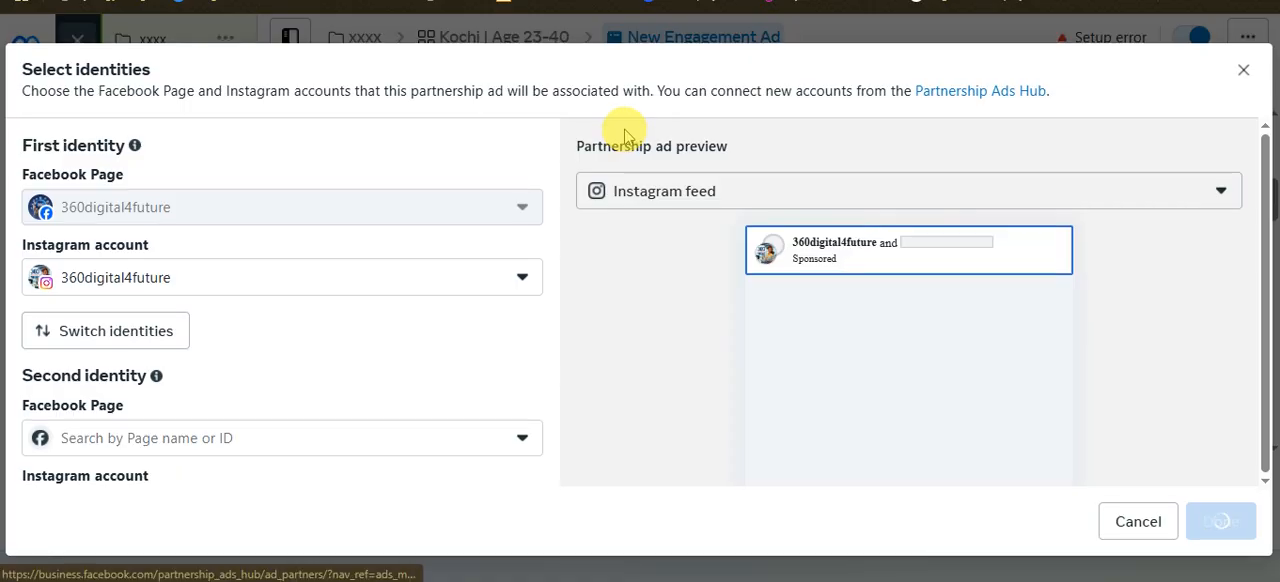
click(229, 442)
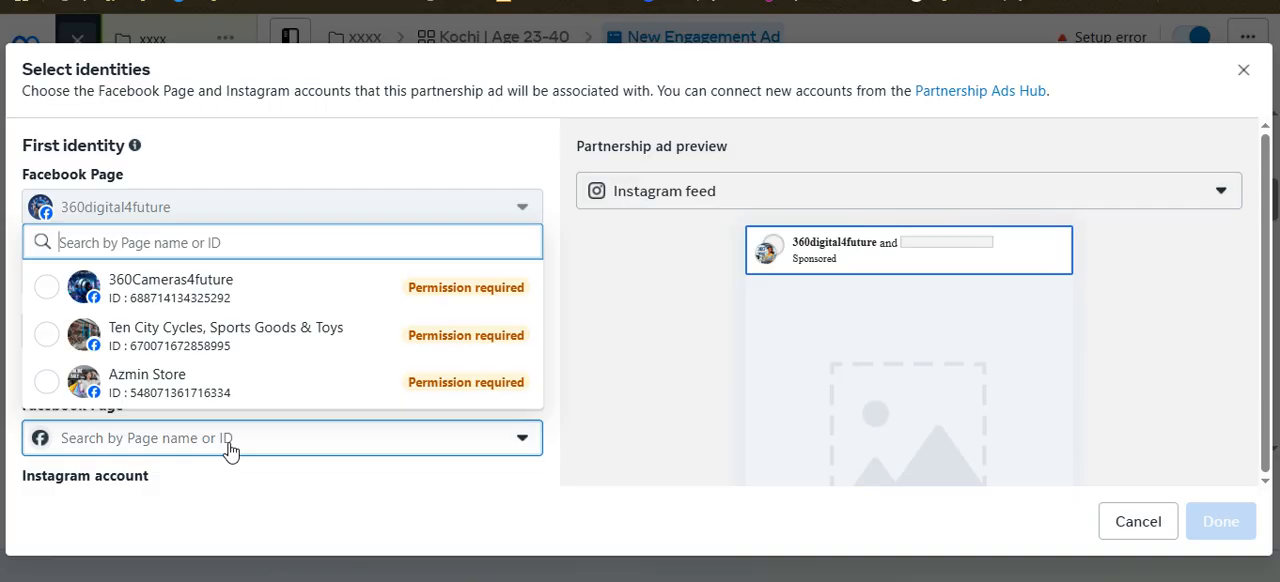
click(491, 188)
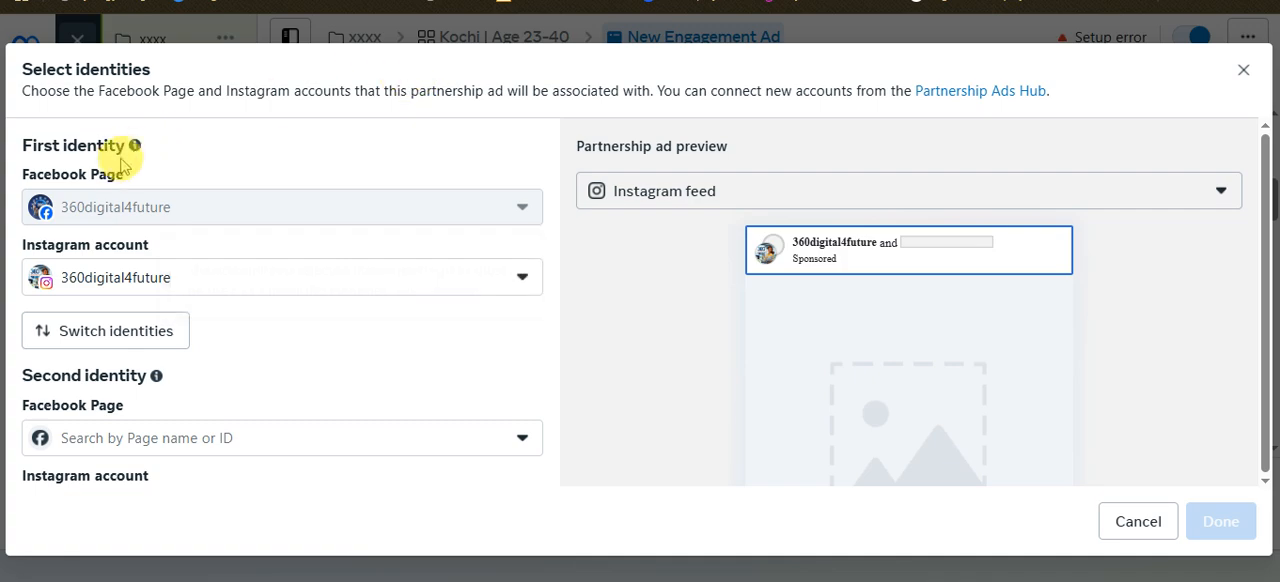
mouse_move(200, 252)
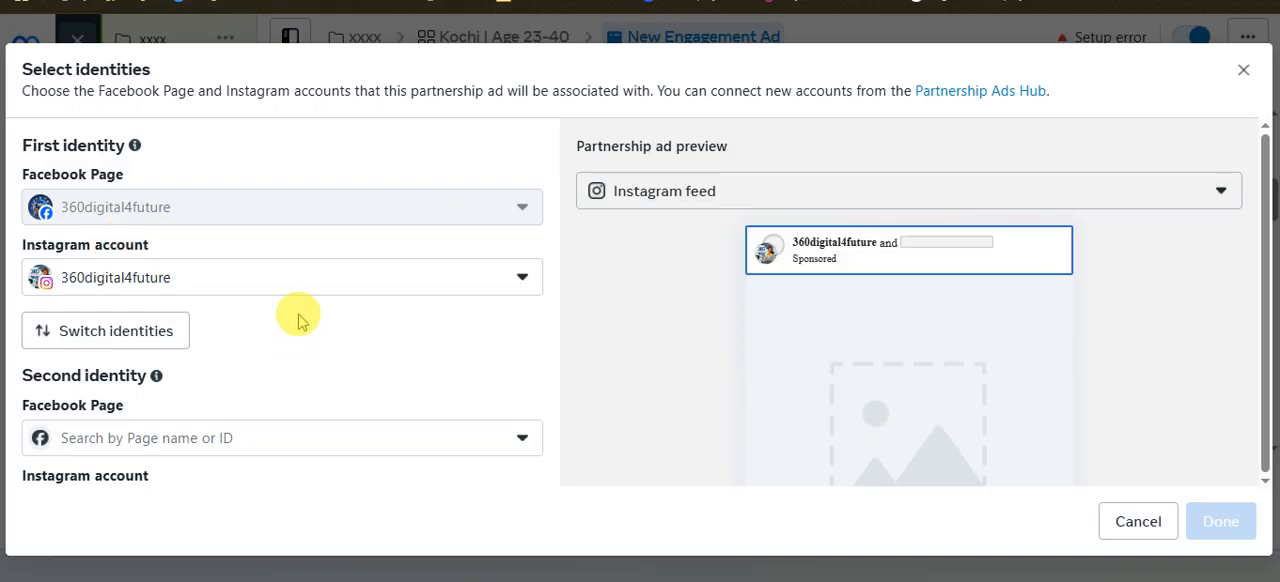
mouse_move(372, 206)
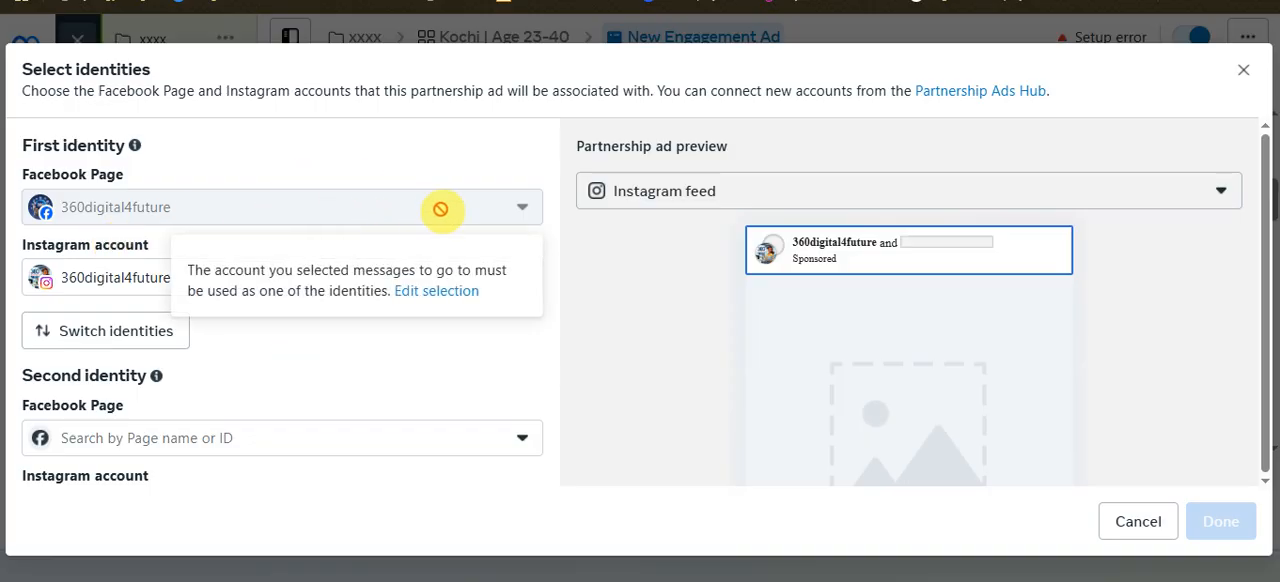
click(1243, 70)
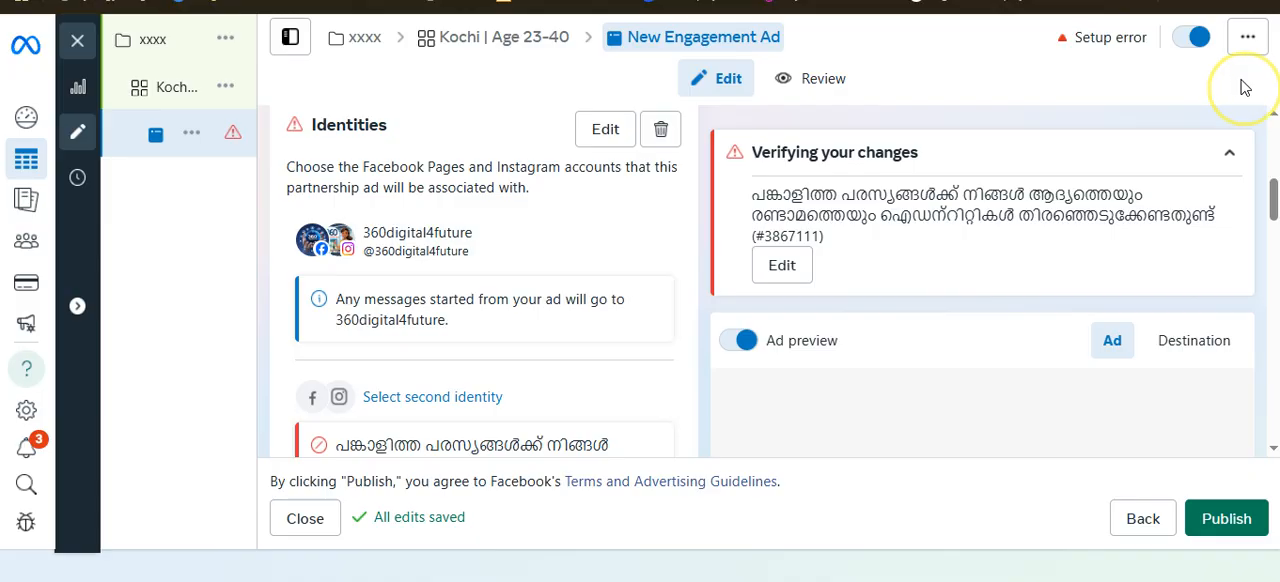
Turn off Partnership ad and check the Facebook Page and Instagram account in the Identity section
scroll(595, 300, down, 1)
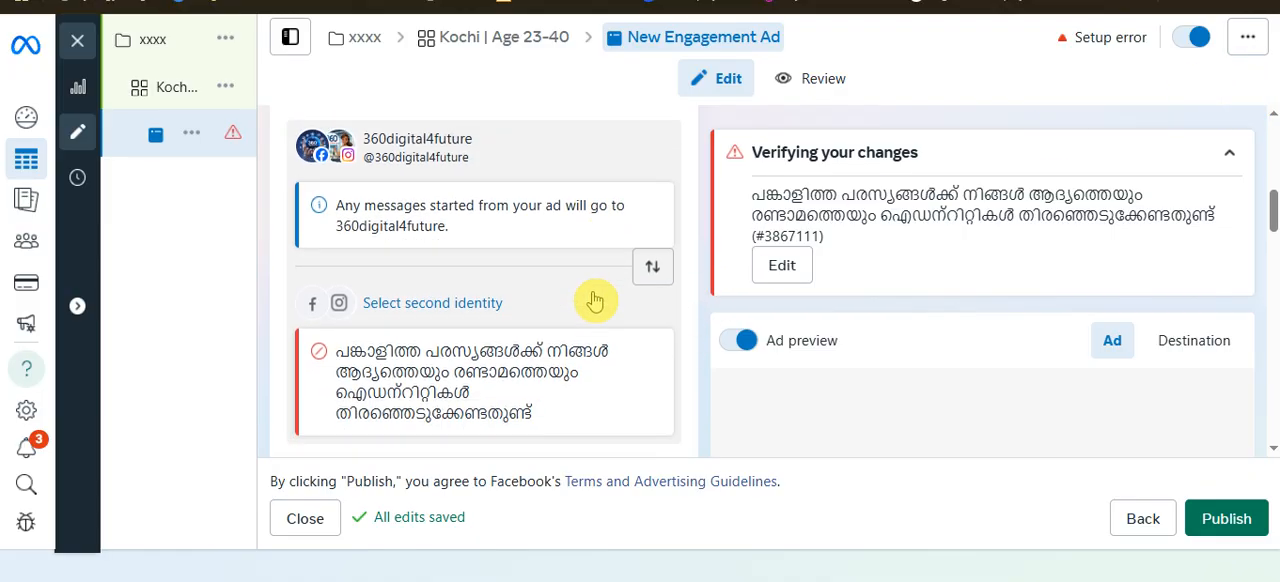
scroll(595, 300, up, 1)
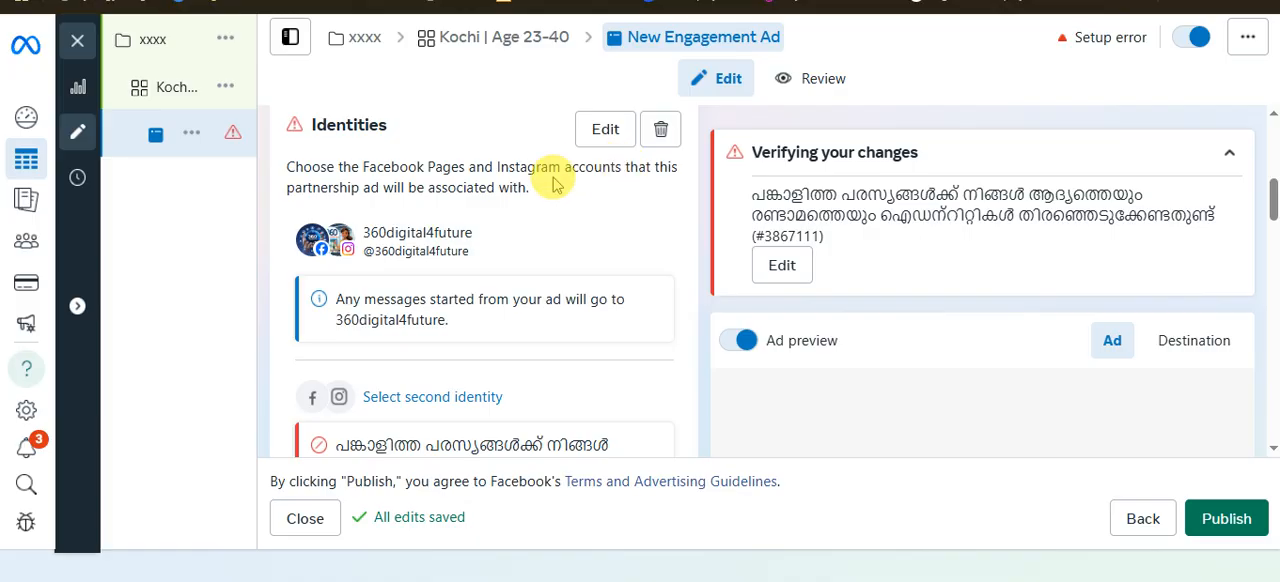
scroll(471, 206, up, 2)
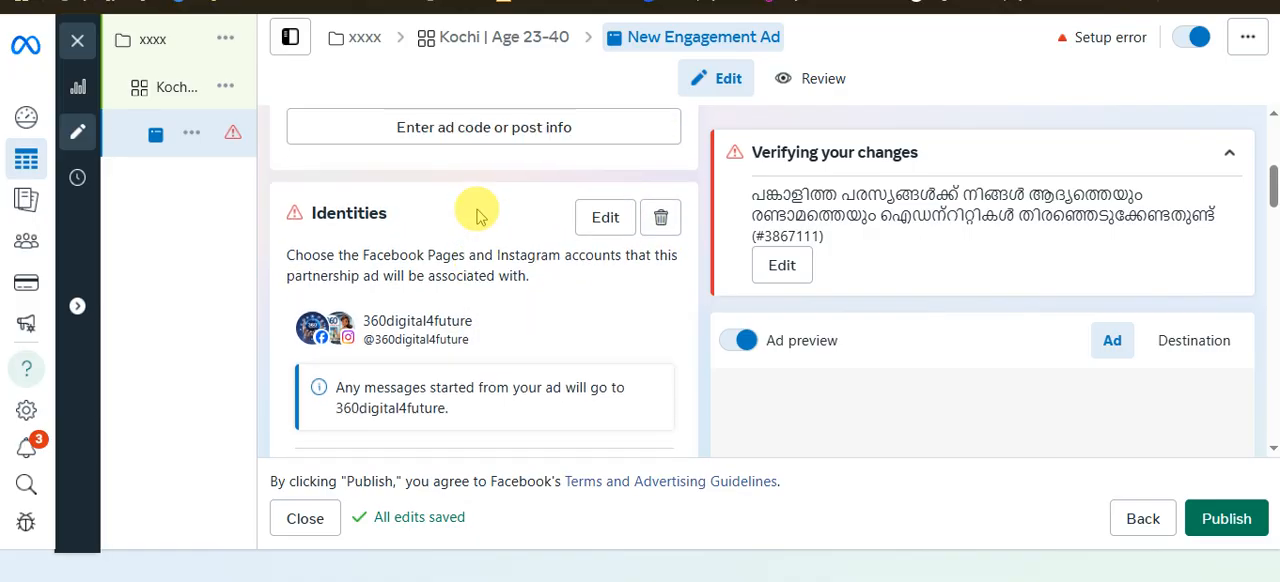
scroll(575, 200, up, 3)
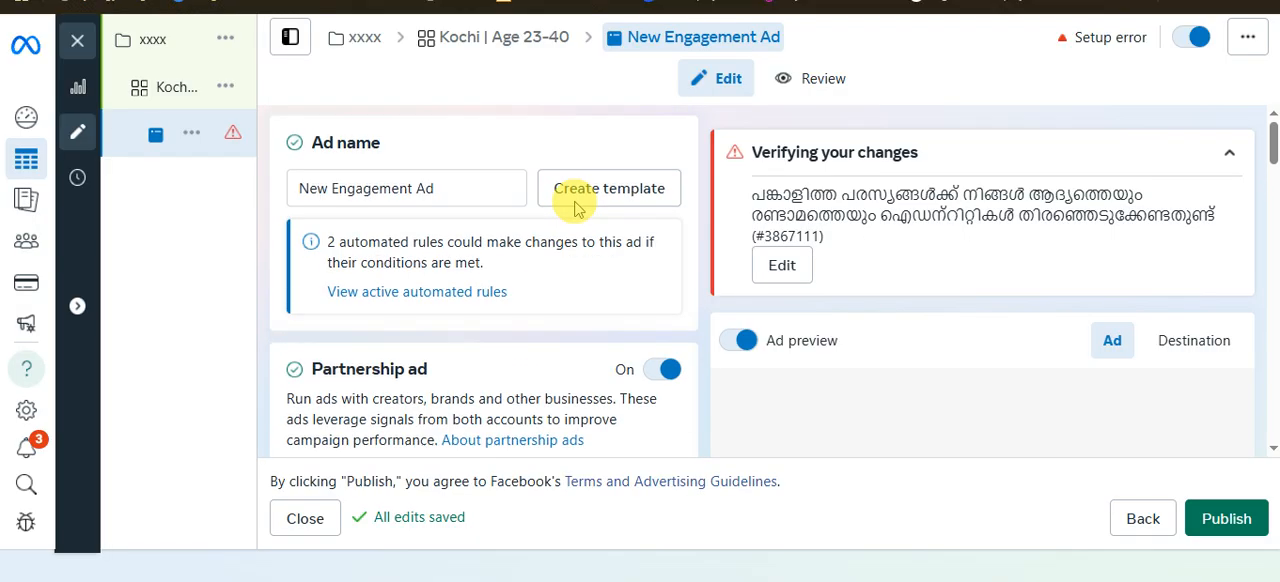
click(664, 371)
scroll(491, 365, down, 4)
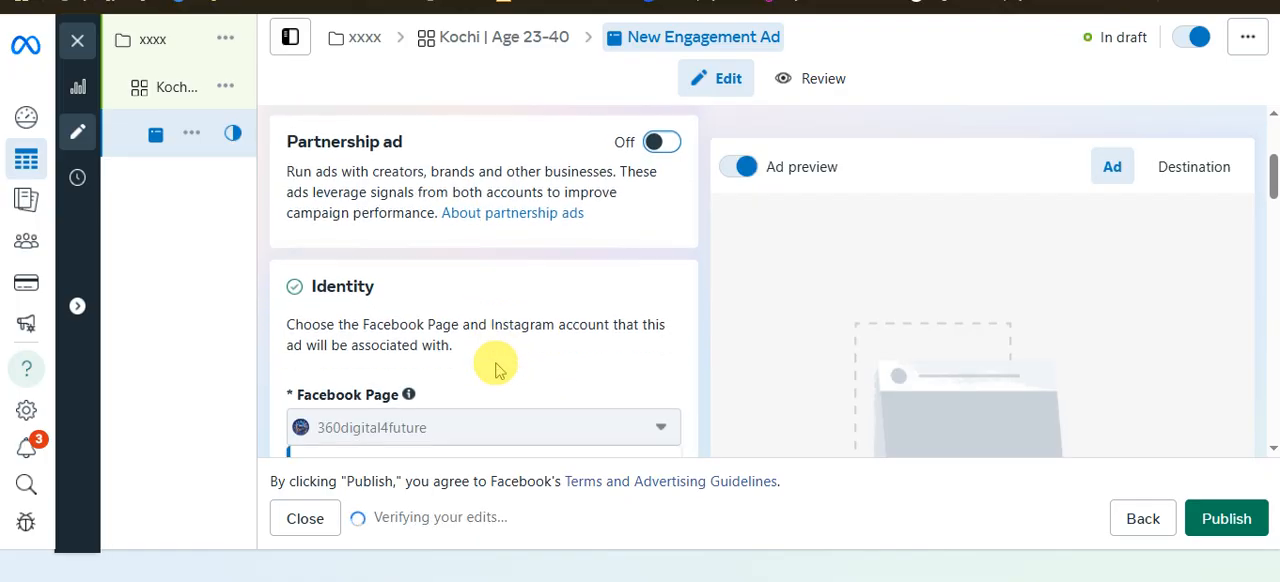
scroll(560, 280, down, 2)
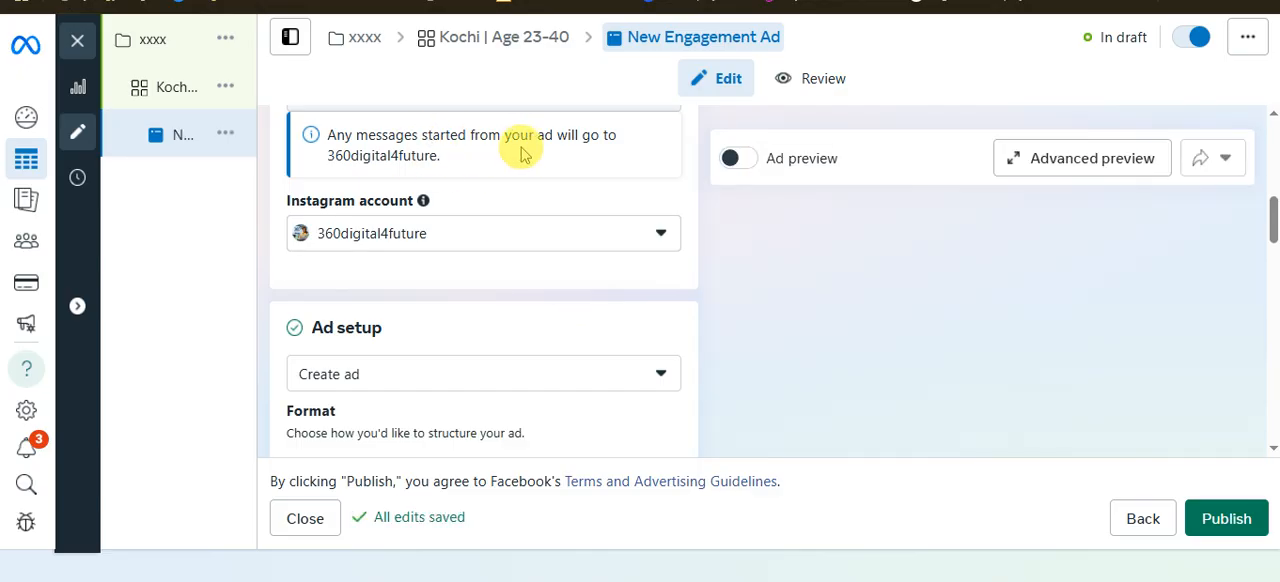
scroll(457, 266, up, 2)
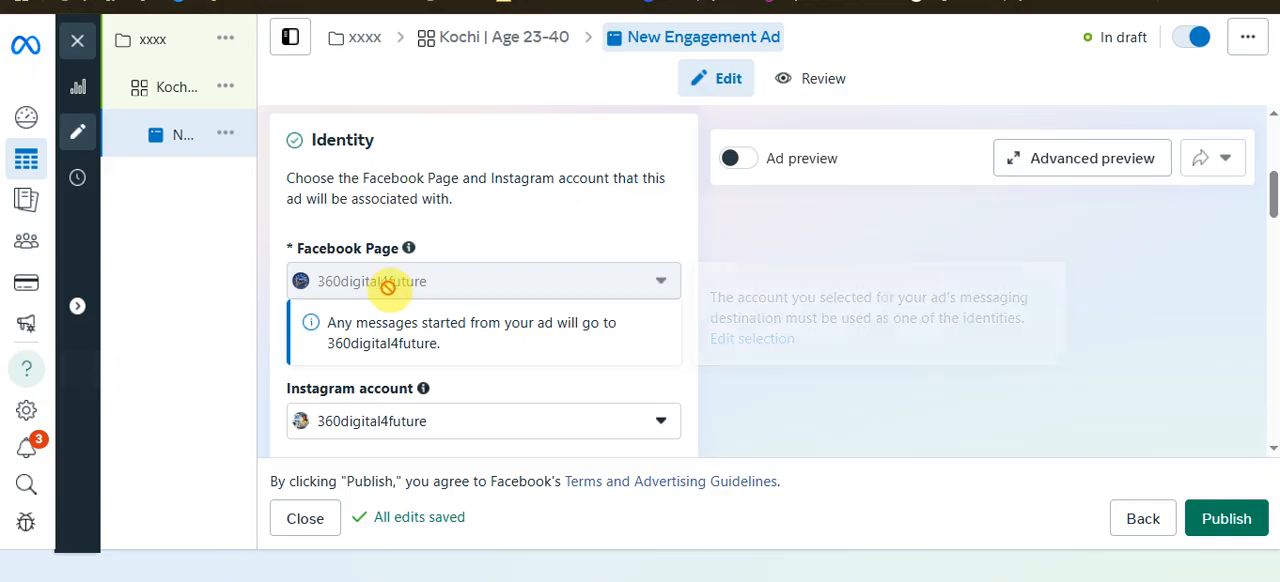
mouse_move(402, 292)
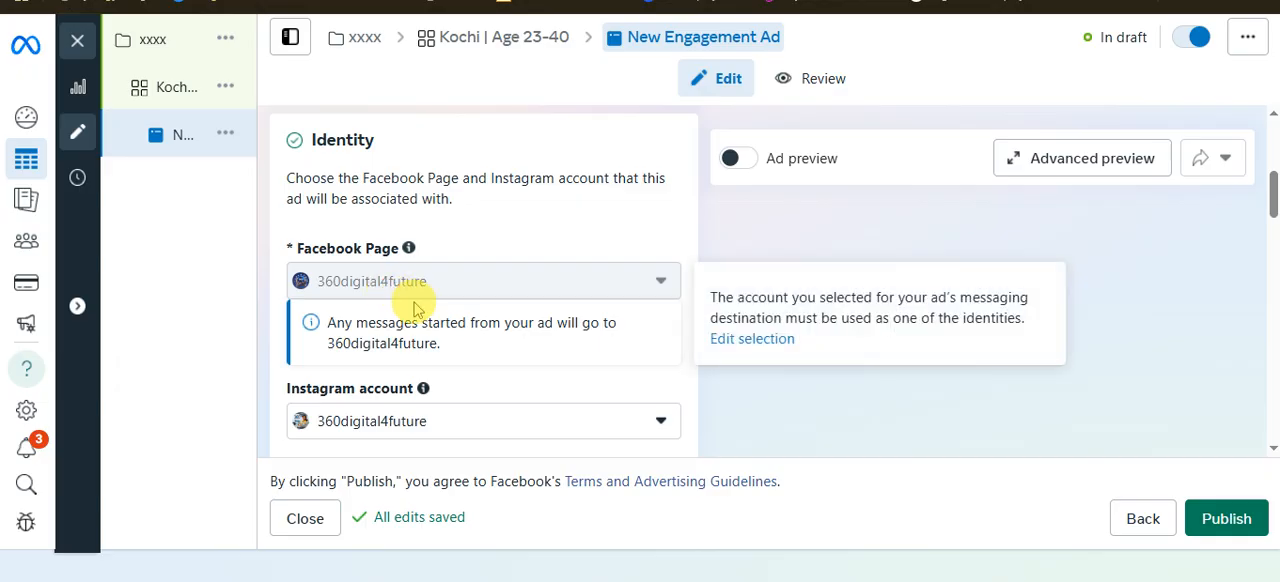
scroll(455, 312, down, 2)
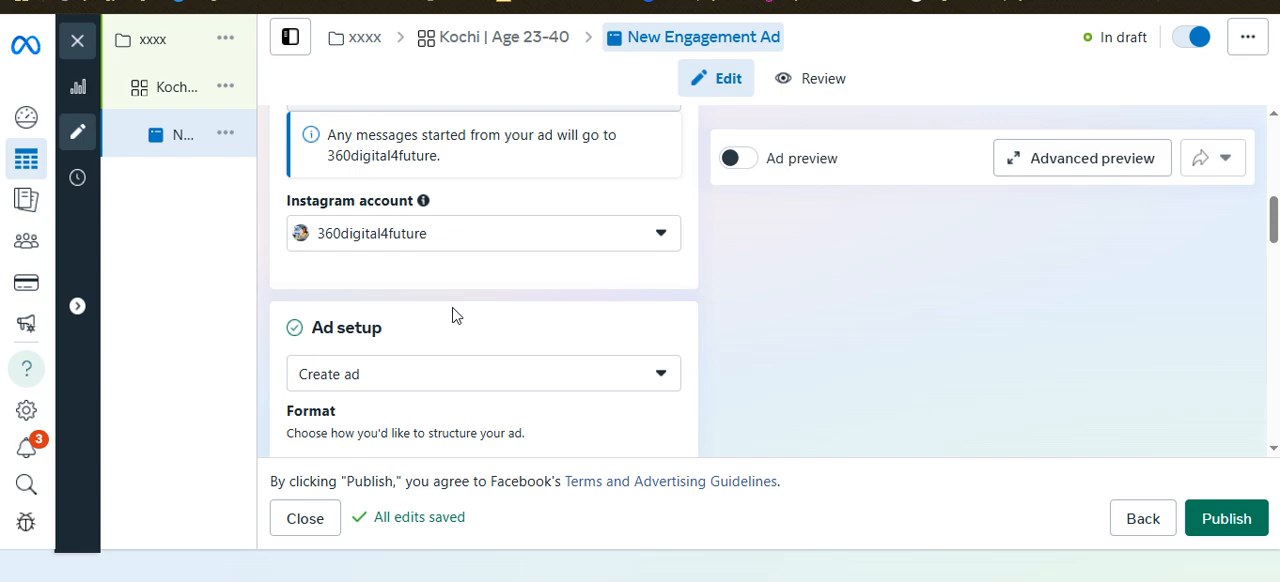
Look through the ad's format options, creative, message template and tracking sections
scroll(455, 316, down, 5)
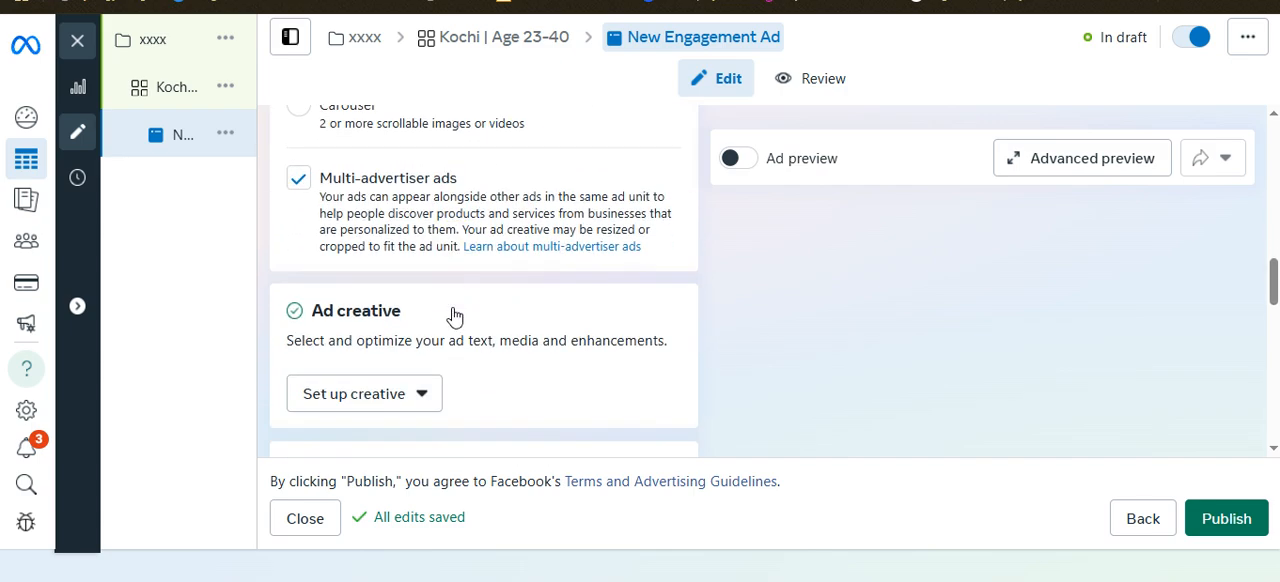
scroll(458, 300, up, 2)
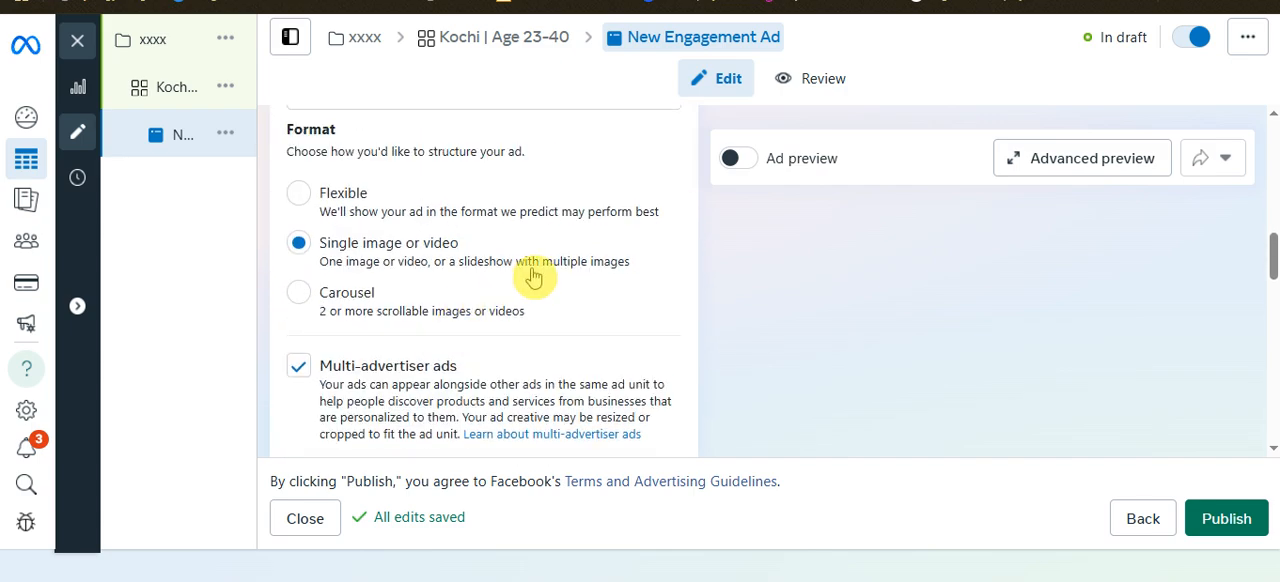
scroll(530, 277, down, 4)
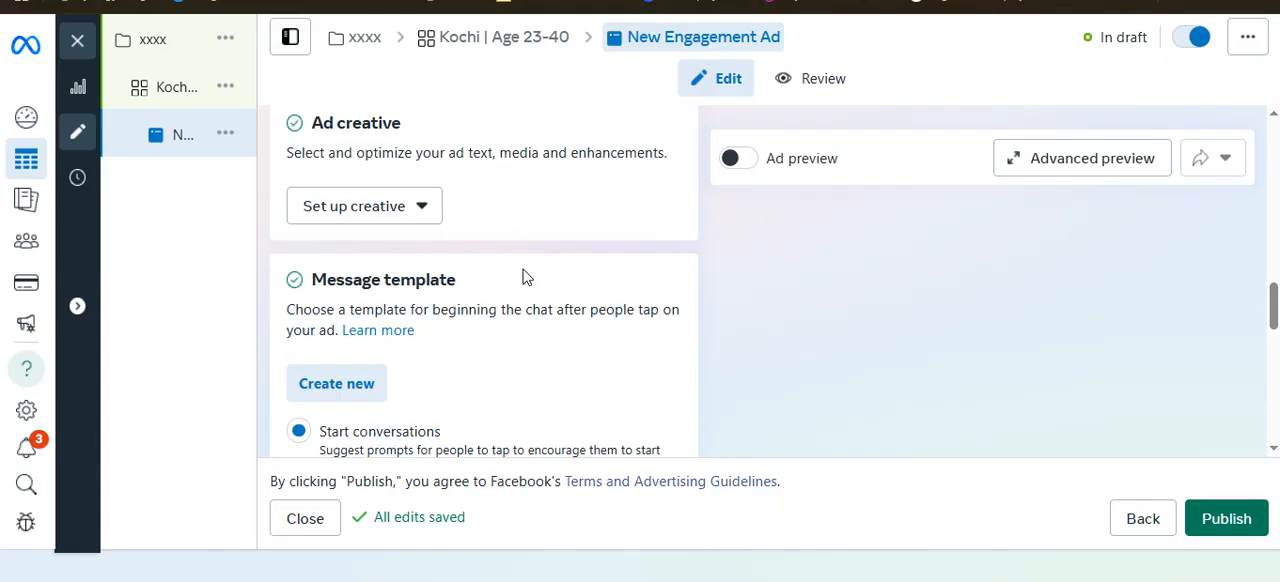
scroll(527, 277, down, 3)
scroll(527, 277, down, 2)
scroll(527, 277, down, 3)
scroll(522, 275, down, 1)
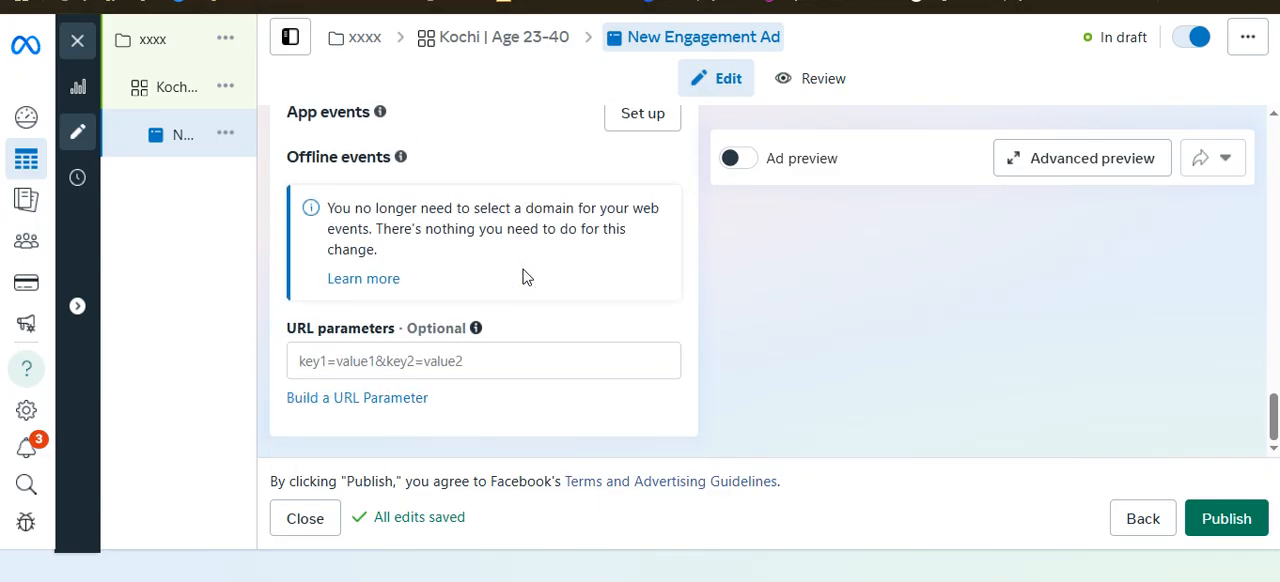
scroll(523, 277, up, 5)
scroll(526, 268, up, 2)
scroll(526, 268, down, 3)
scroll(528, 276, up, 2)
scroll(528, 276, up, 3)
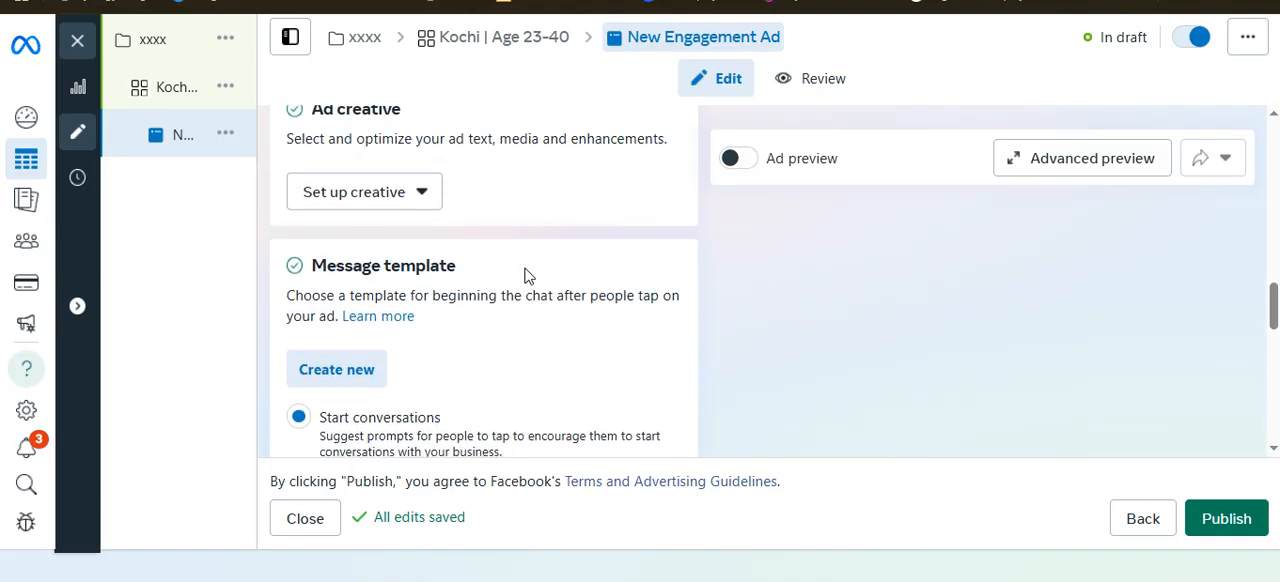
Start setting up the ad creative and choose the account image 55.png as its media
click(409, 418)
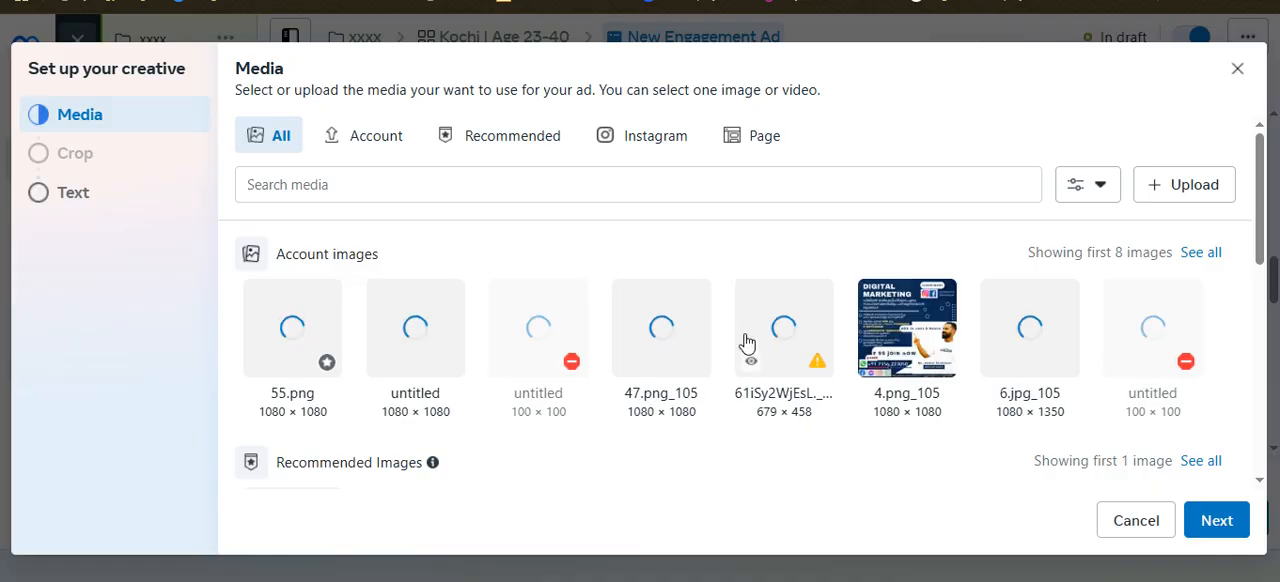
click(291, 354)
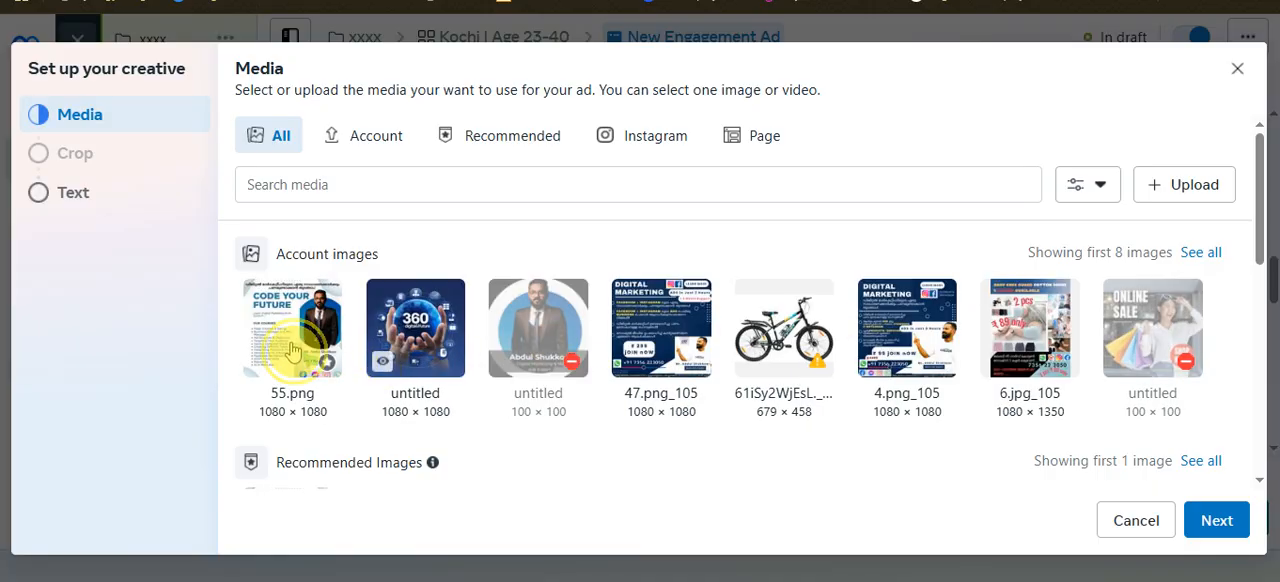
click(1226, 522)
click(1222, 520)
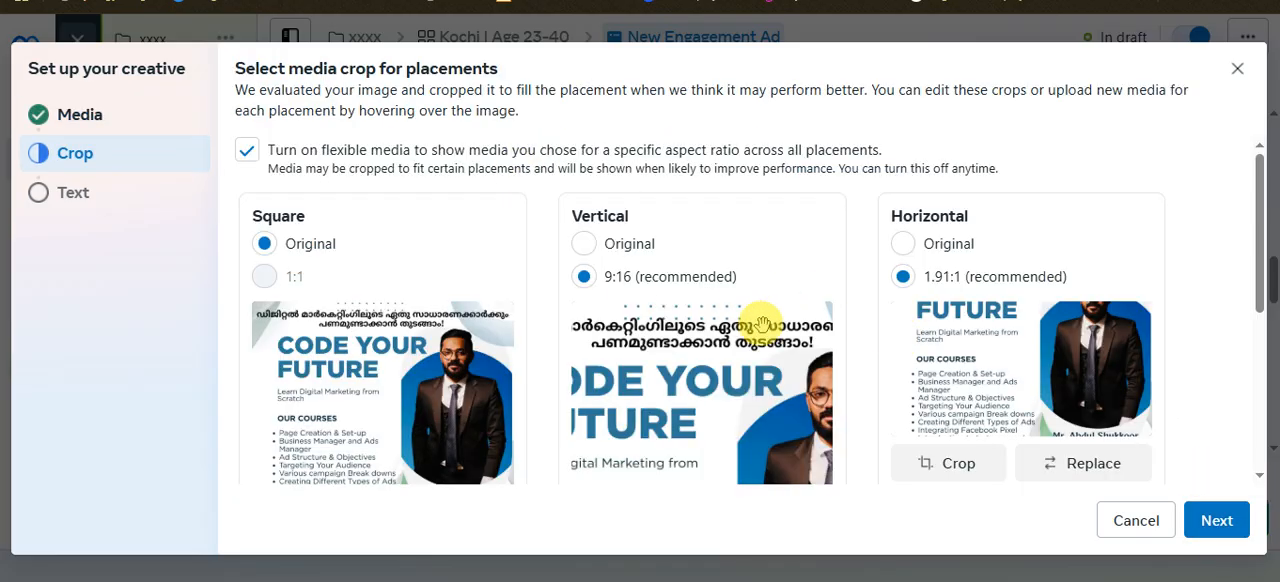
Set the vertical and horizontal placement crops to Original and continue to the creative's text settings
click(585, 245)
click(904, 250)
scroll(573, 310, down, 5)
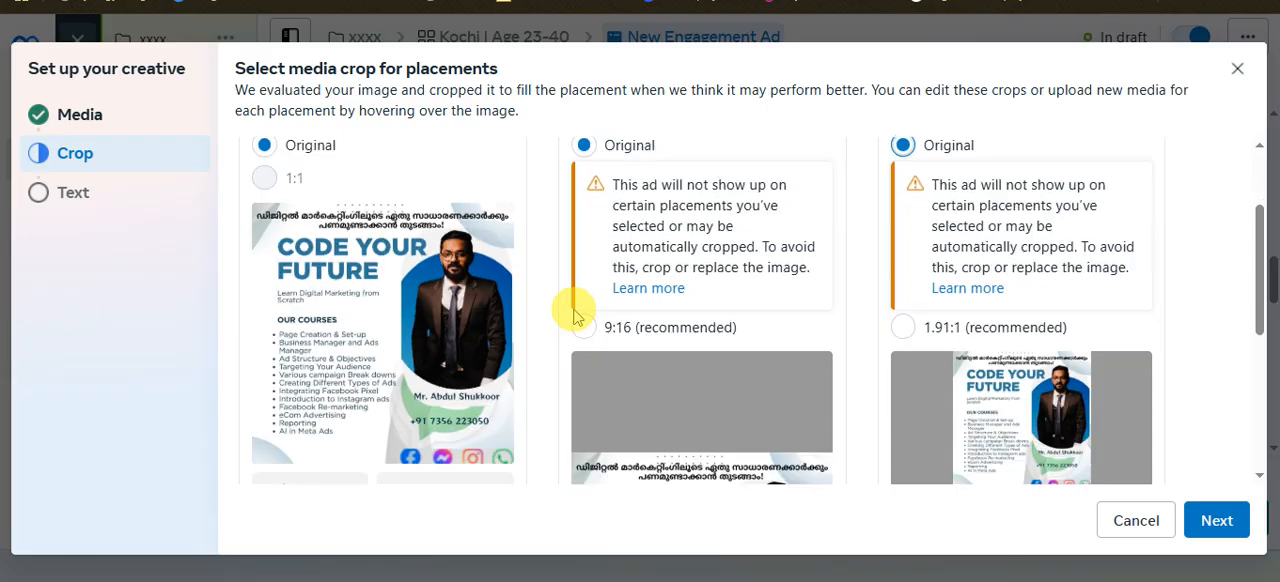
scroll(576, 317, up, 2)
scroll(576, 317, down, 3)
click(1215, 519)
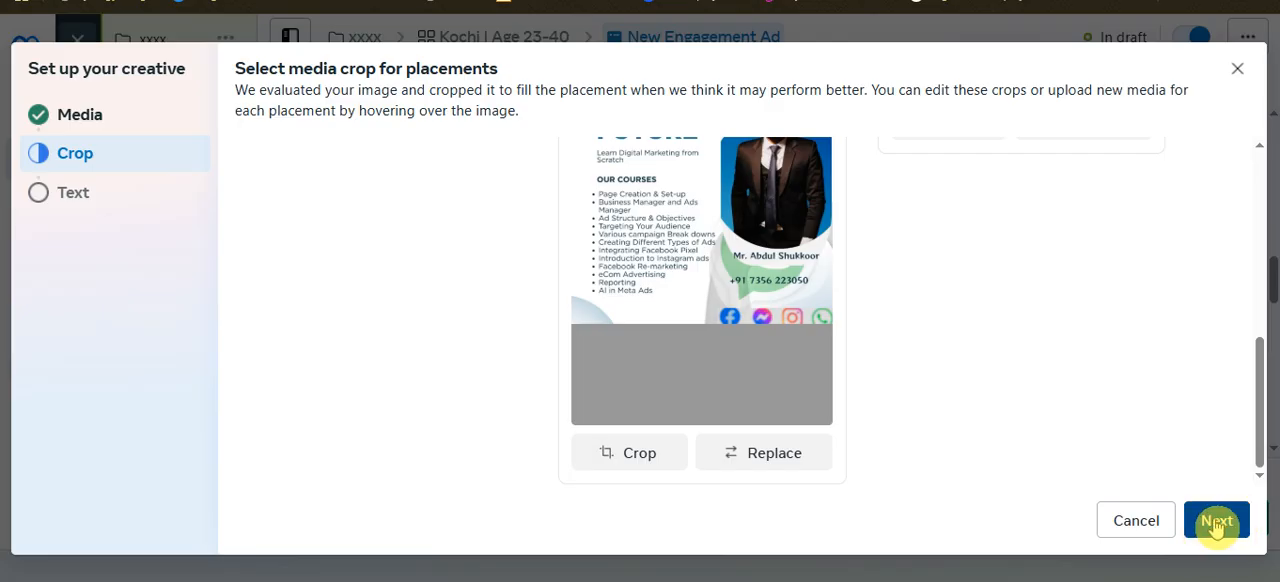
Review the creative's primary text, headline, description and call to action, and complete the creative setup
click(459, 174)
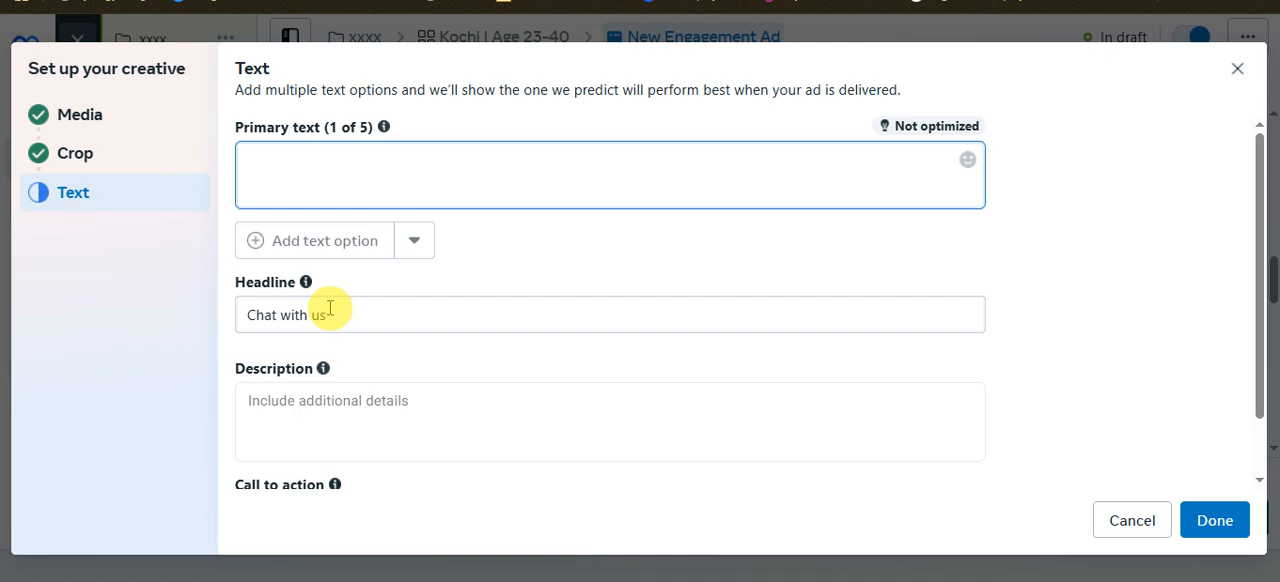
scroll(371, 414, down, 1)
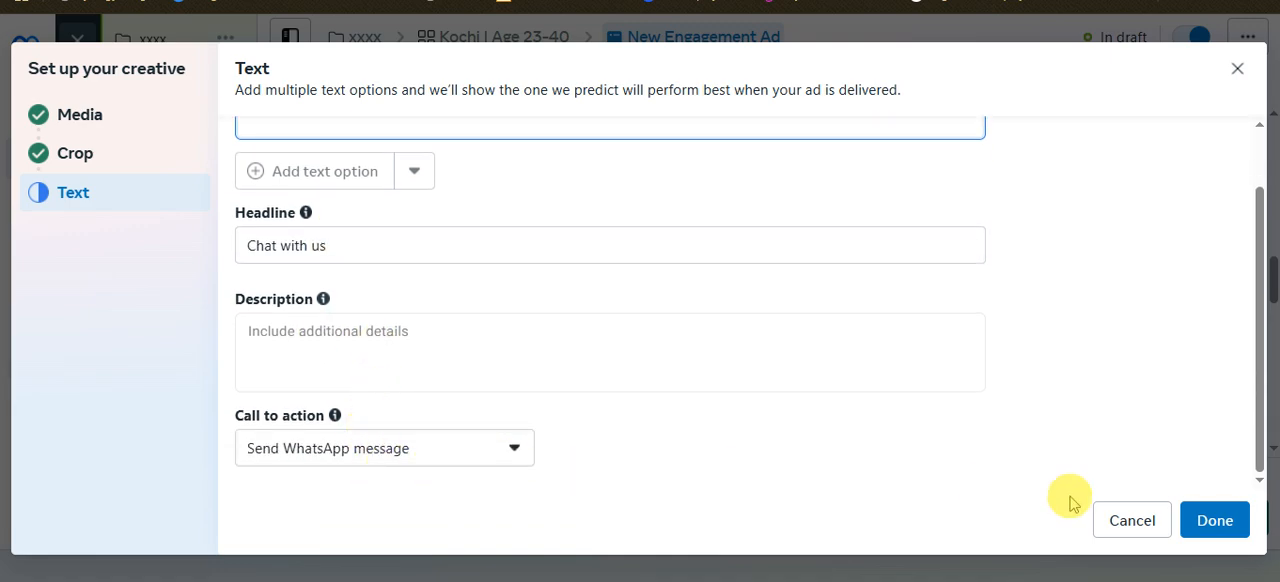
click(1212, 526)
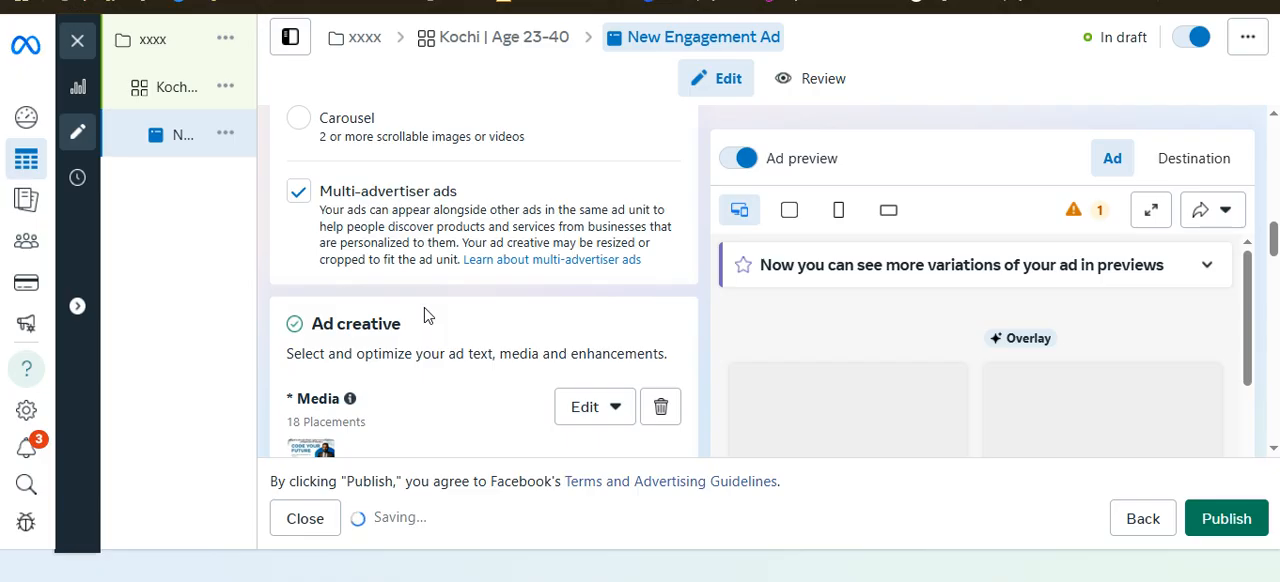
Examine the placement previews and review the ad's creative enhancements, message template and tracking settings
scroll(424, 316, down, 5)
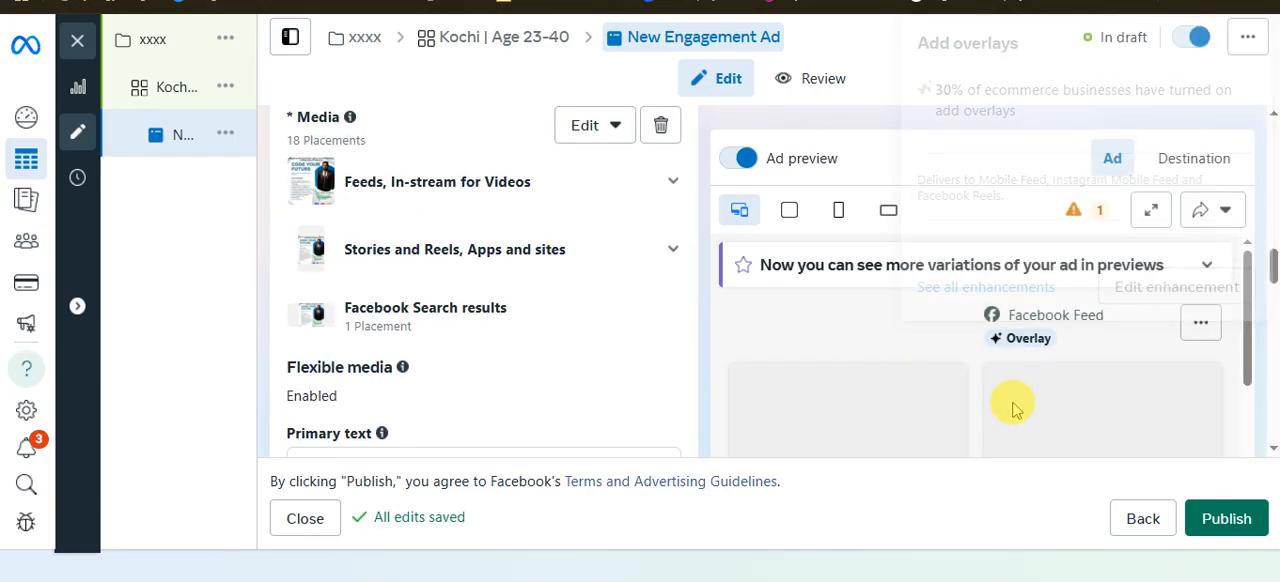
scroll(506, 366, down, 3)
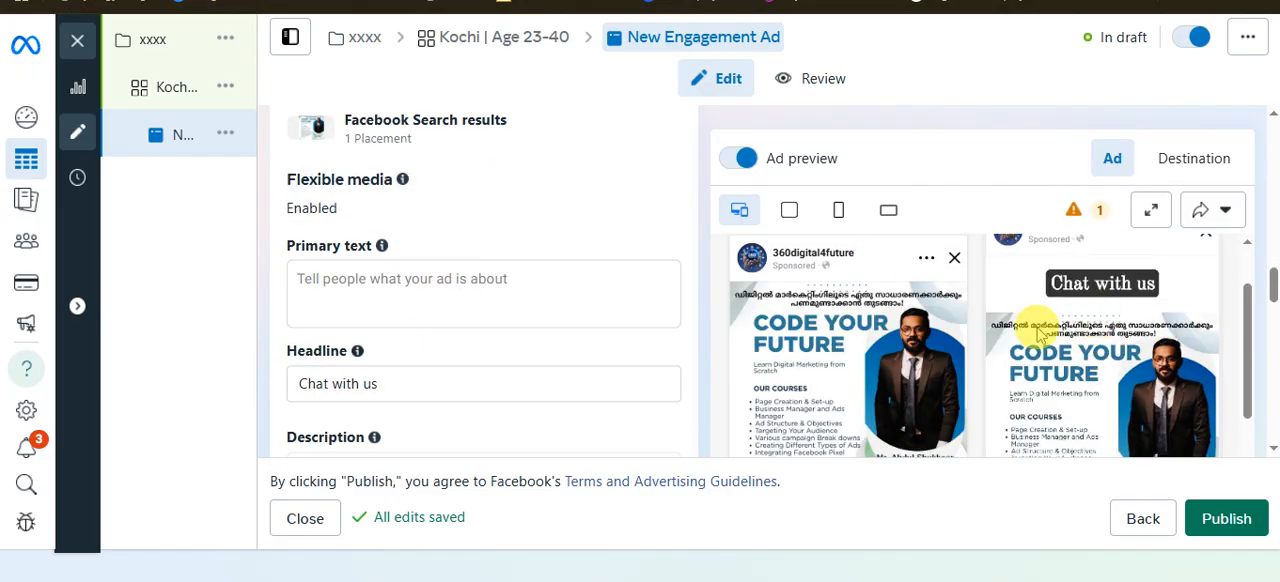
scroll(1040, 330, down, 5)
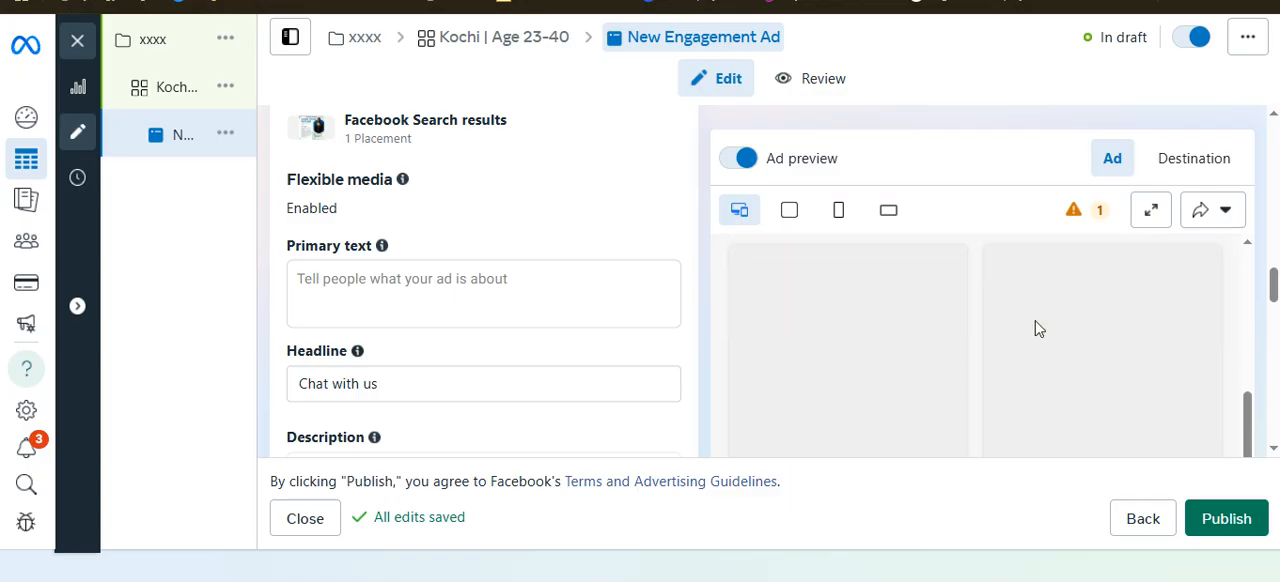
click(1035, 322)
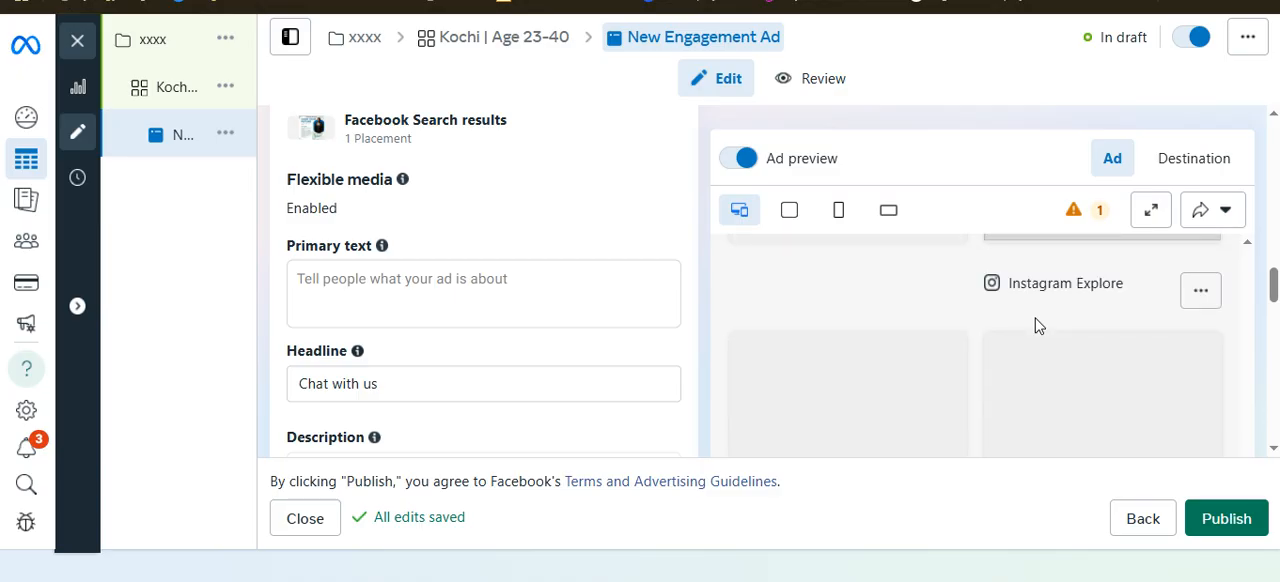
scroll(549, 343, down, 4)
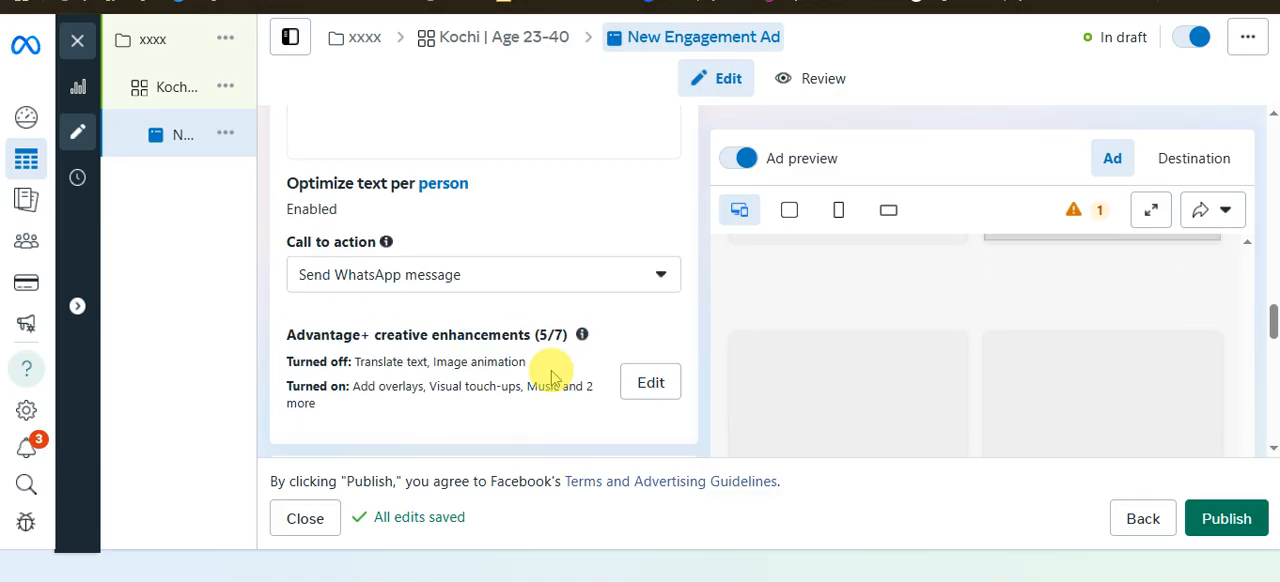
scroll(550, 378, down, 5)
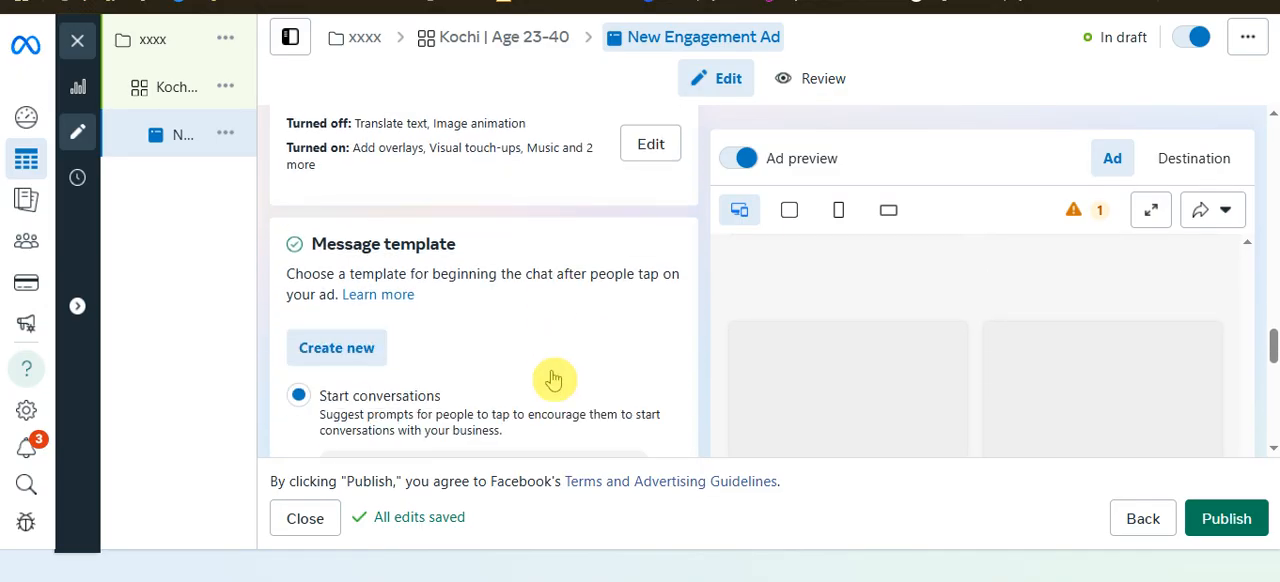
scroll(550, 378, down, 6)
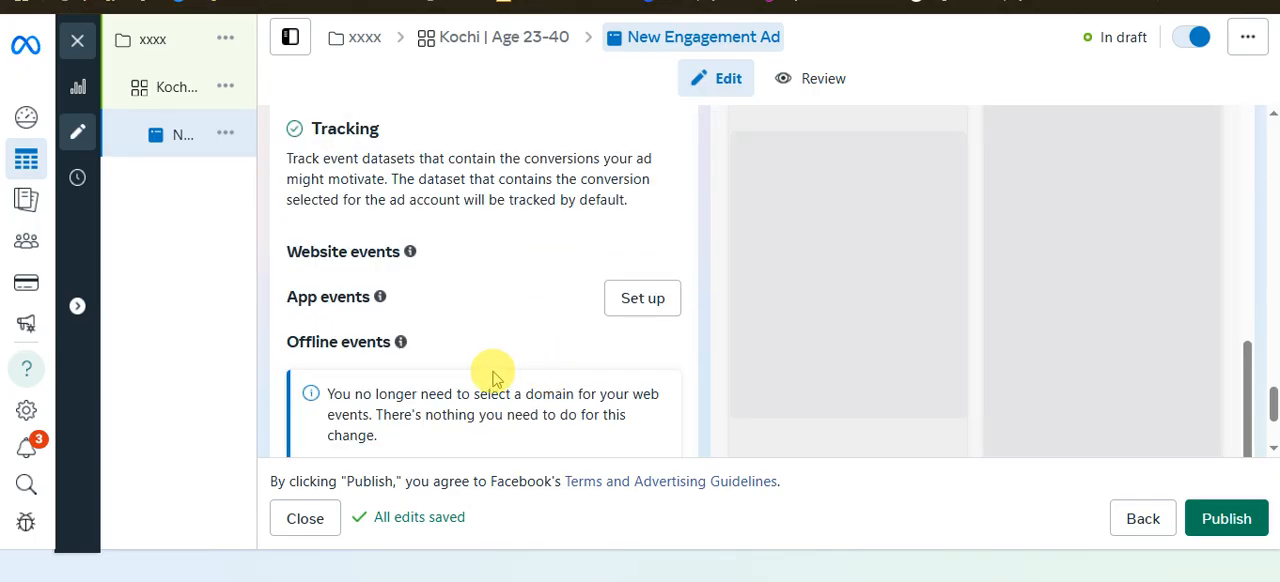
click(491, 363)
scroll(1090, 348, down, 10)
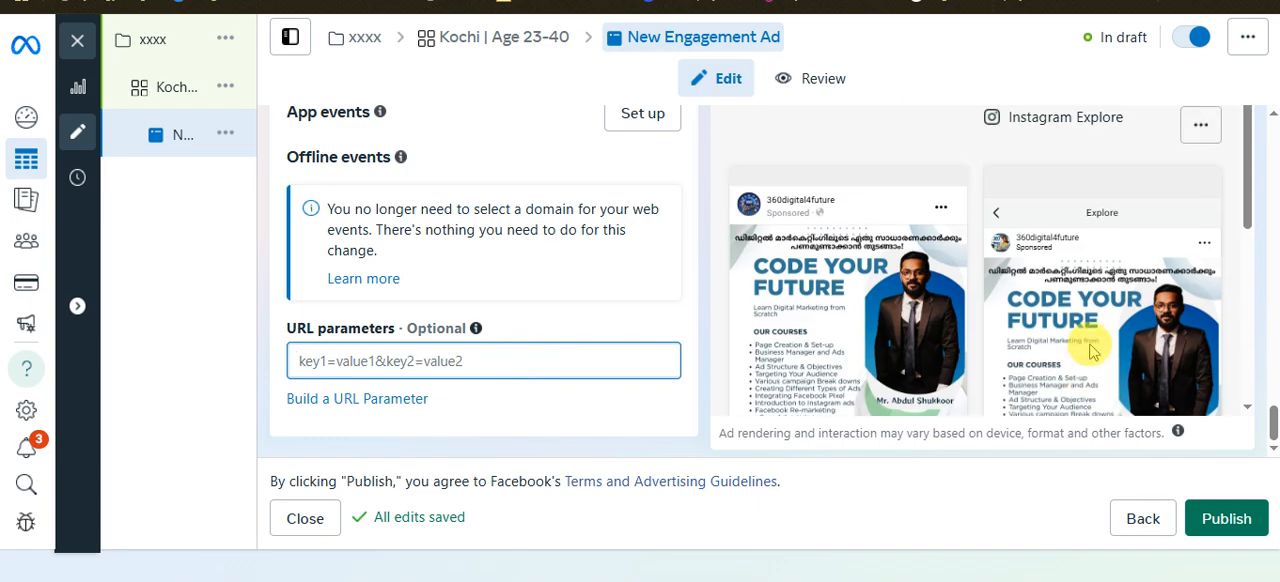
Publish the New Engagement Ad with its campaign and ad set, and switch to the PDF page on Ad Structure & Objectives
click(1249, 518)
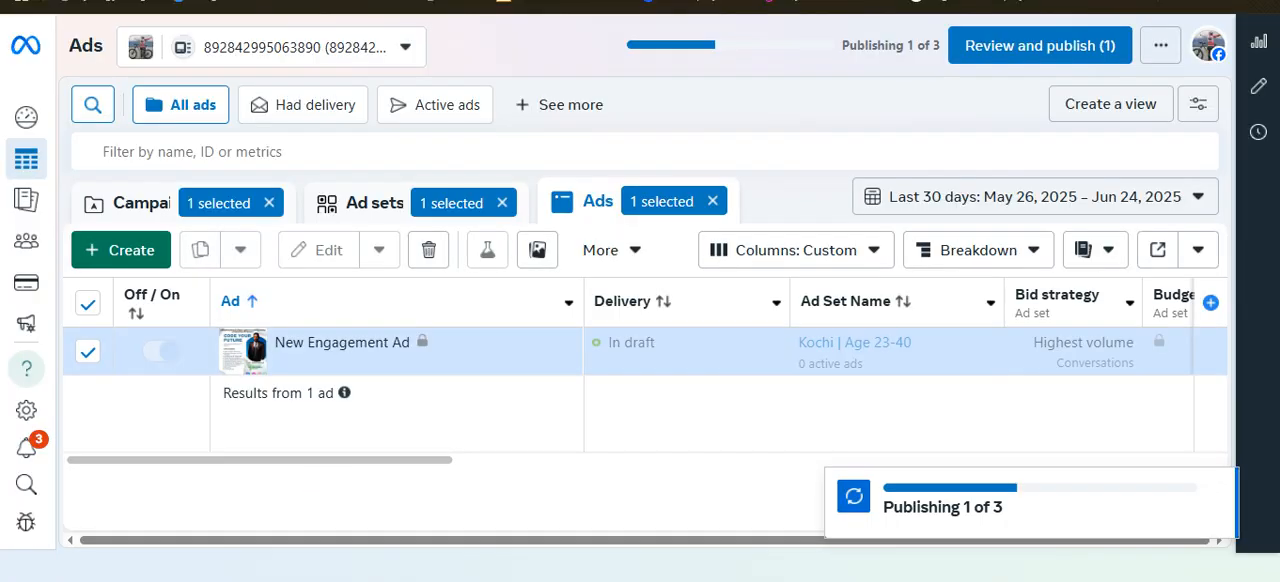
click(400, 580)
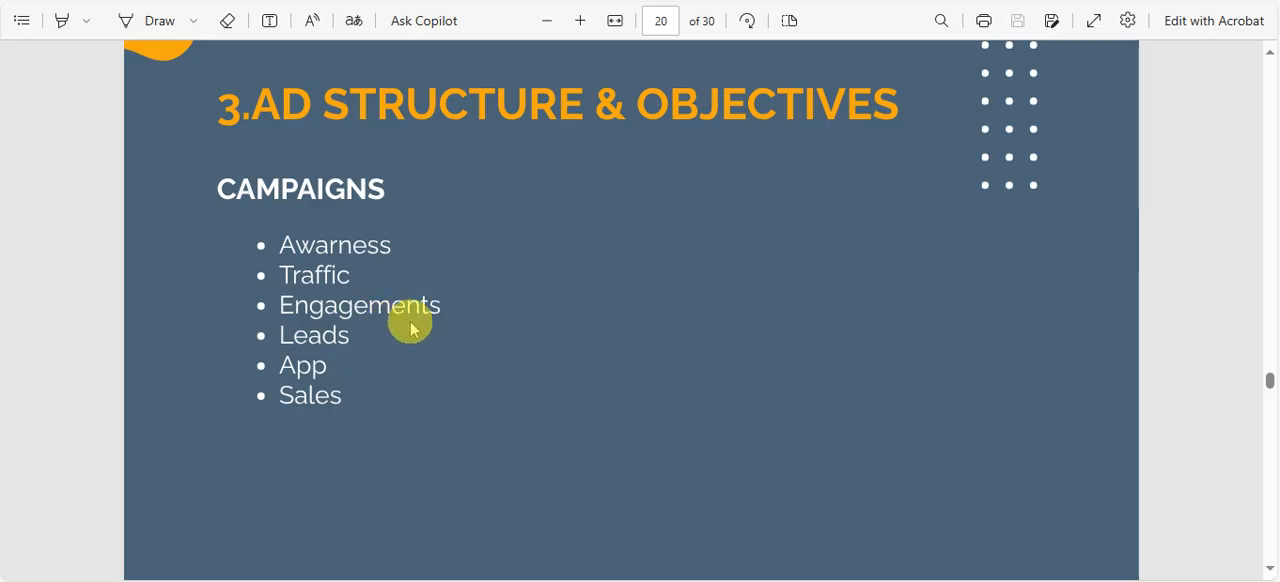